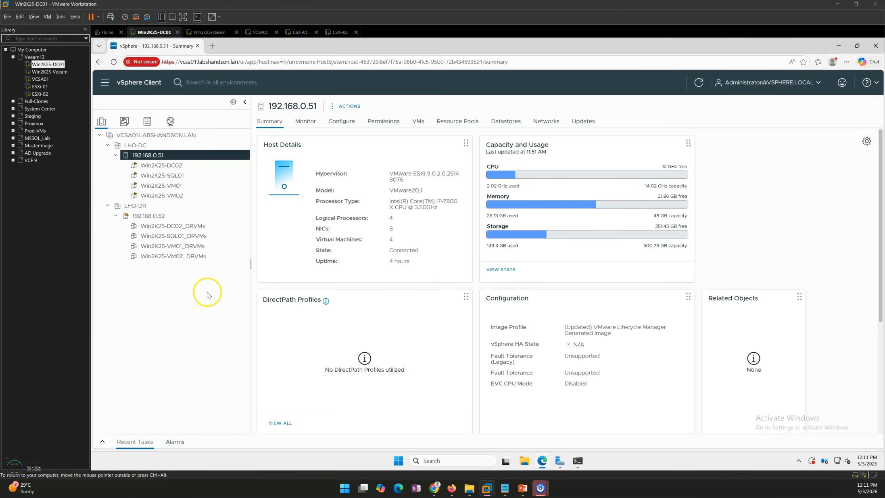
# Examine the LHO-DC and LHO-DR datacenters, focusing on host 192.168.0.51 and its four production virtual machines
pyautogui.click(559, 462)
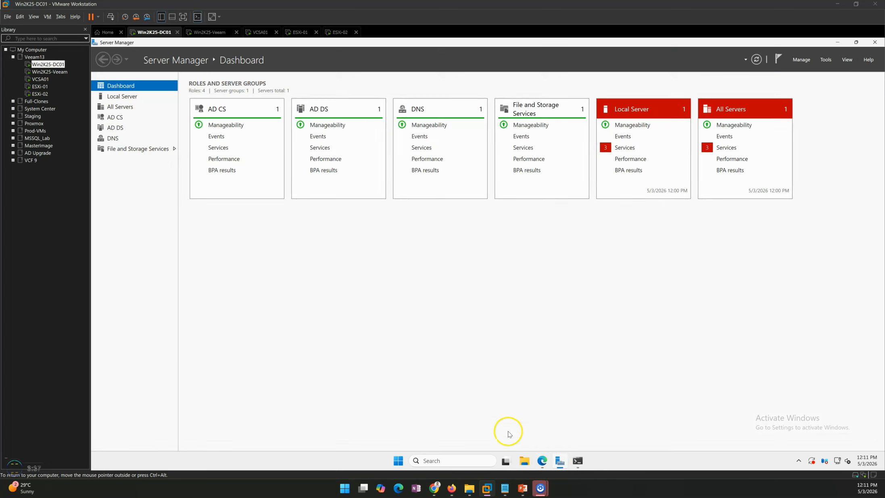
pyautogui.click(543, 463)
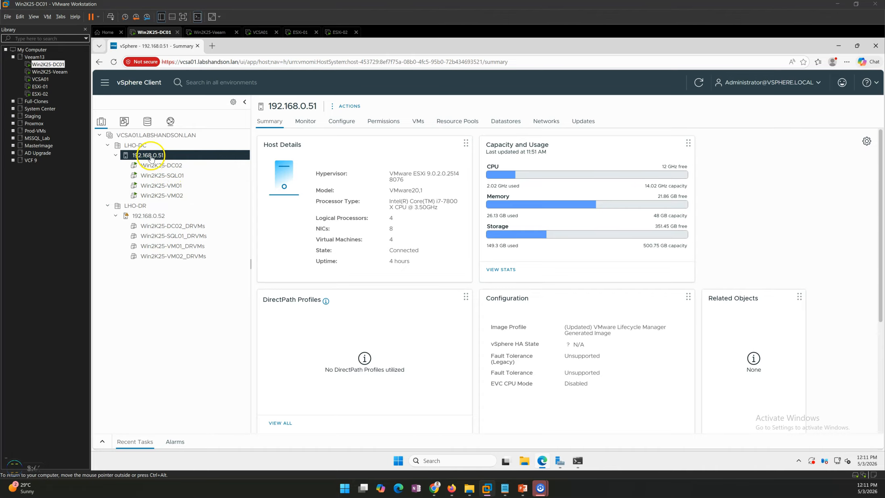
pyautogui.click(112, 147)
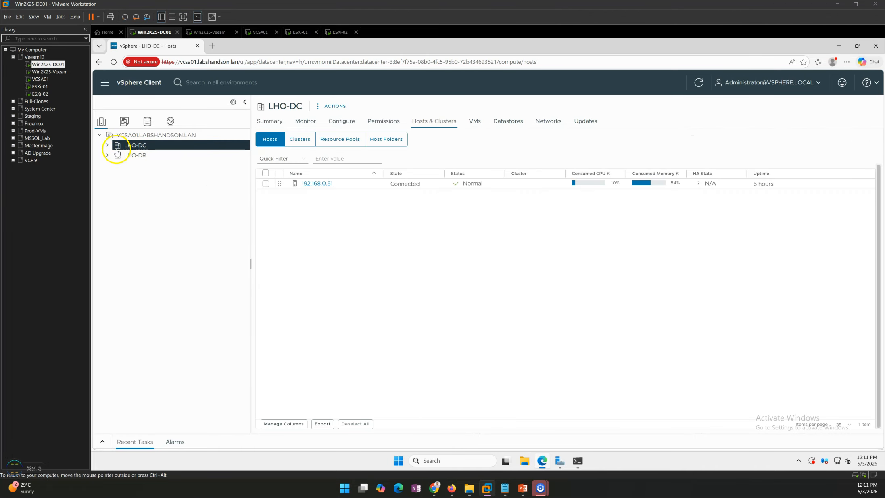
pyautogui.click(138, 156)
pyautogui.click(109, 146)
pyautogui.click(116, 156)
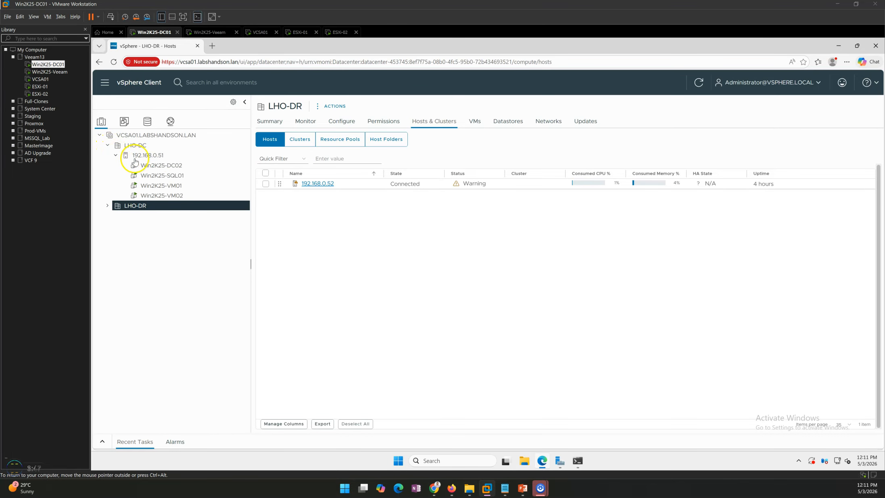
pyautogui.click(150, 155)
pyautogui.click(175, 164)
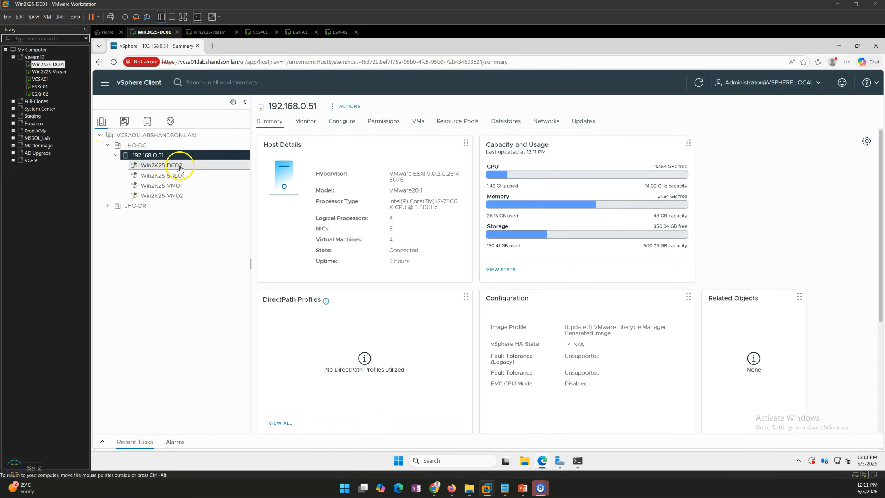
pyautogui.click(177, 175)
pyautogui.click(163, 195)
# Inspect host 192.168.0.52 in the LHO-DR datacenter and its _DRVMs replica virtual machines
pyautogui.click(108, 205)
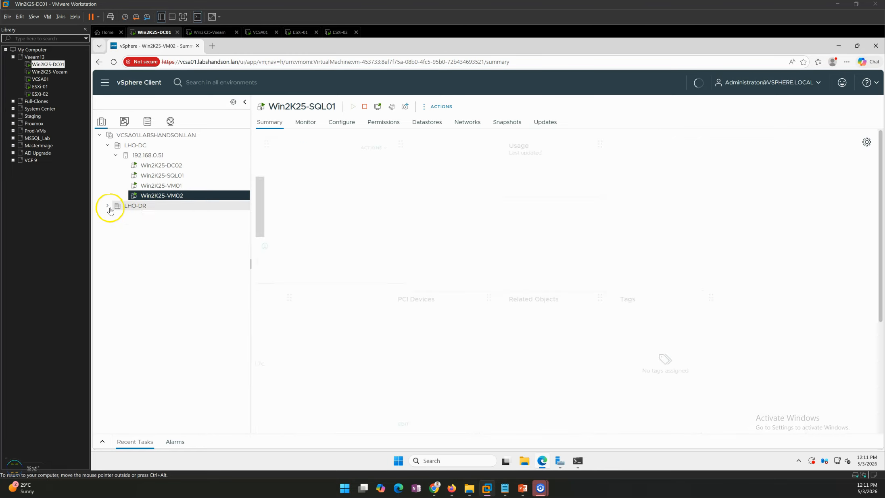
pyautogui.click(123, 216)
pyautogui.click(115, 215)
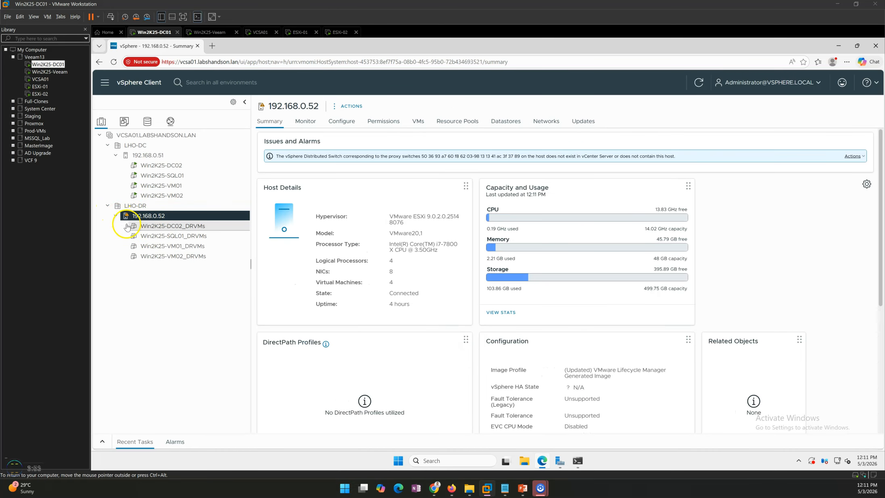
pyautogui.click(172, 226)
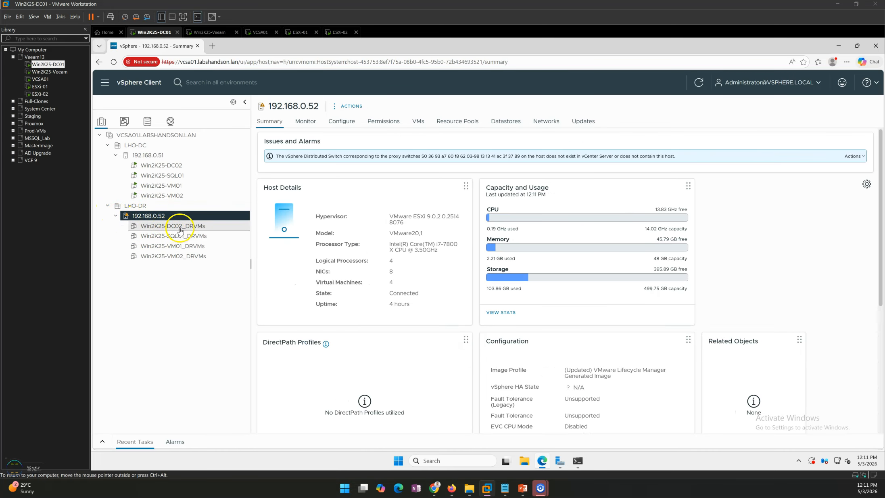
pyautogui.click(183, 256)
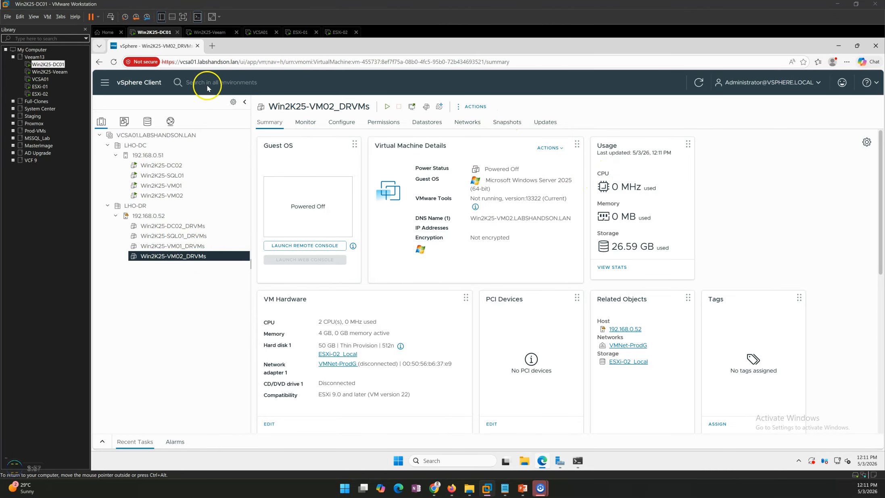
# Switch to Veeam Backup and Replication on Win2K25-Veeam and open the VM-Replication-DR job's settings
pyautogui.click(212, 33)
pyautogui.click(113, 19)
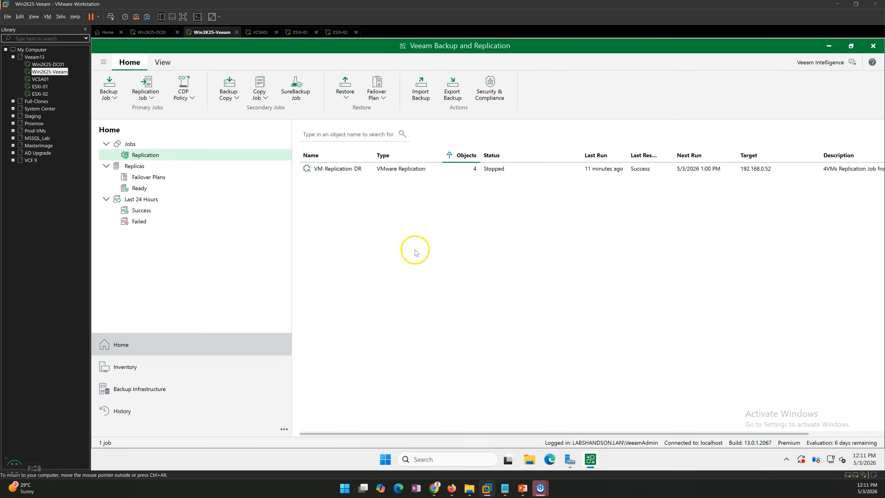
pyautogui.click(375, 176)
pyautogui.click(375, 176)
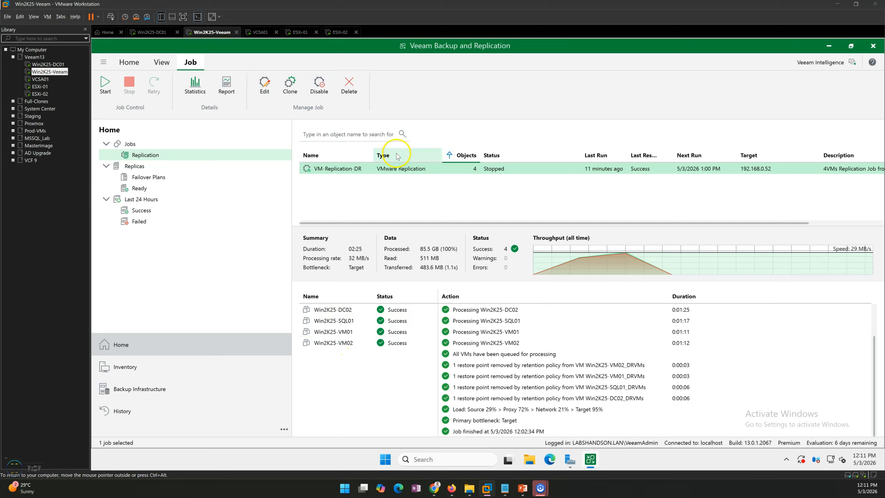
pyautogui.rightClick(383, 170)
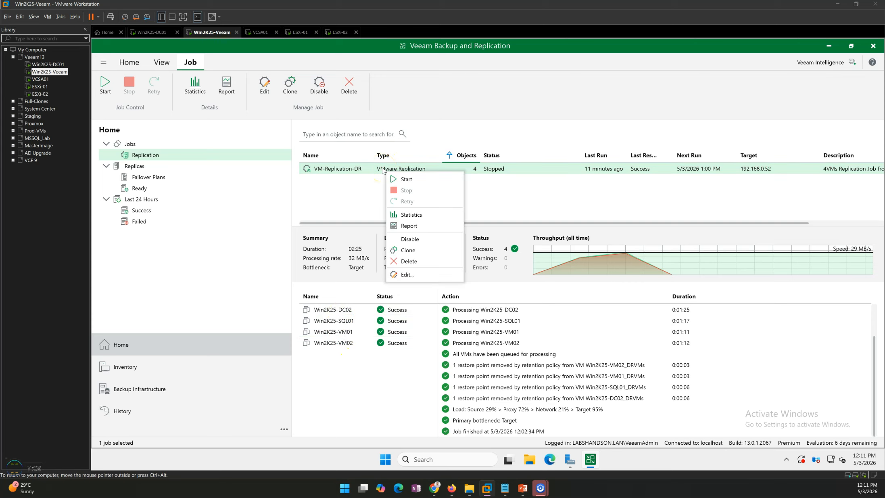
pyautogui.click(425, 277)
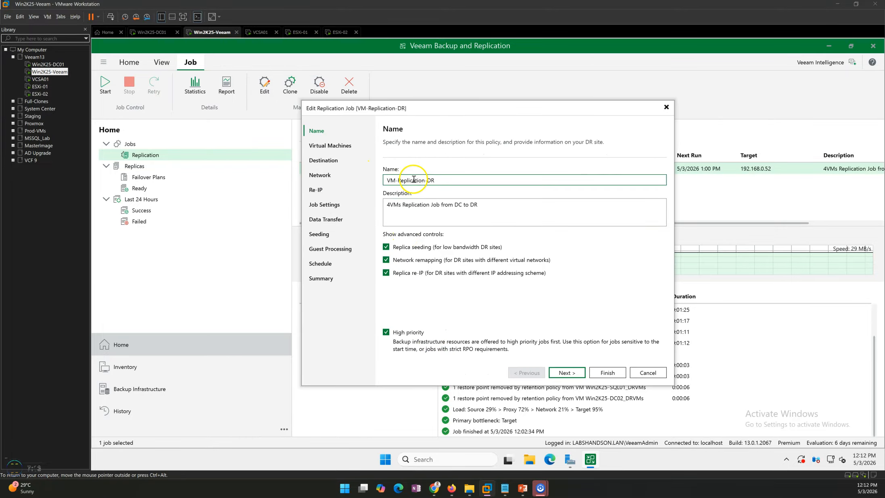
# Review the replication job's name, description, virtual machines and destination, and close its settings without saving
pyautogui.moveTo(391, 181); pyautogui.dragTo(444, 180)
pyautogui.click(443, 181)
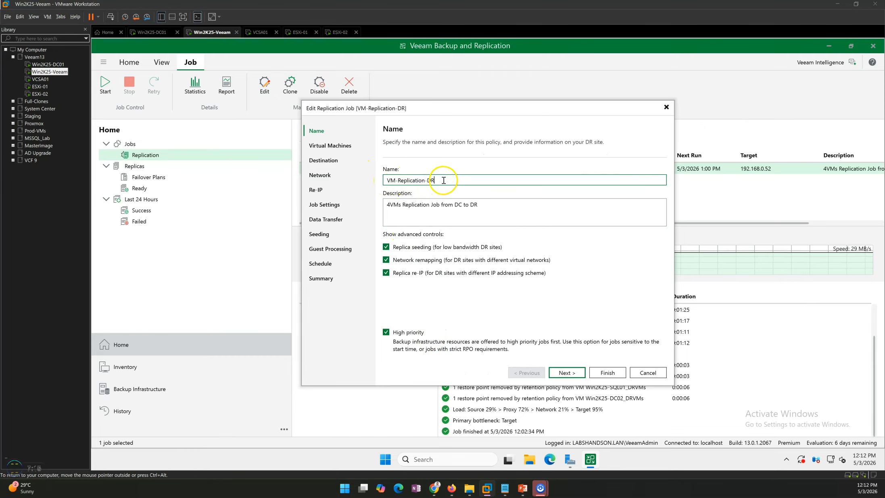
pyautogui.moveTo(387, 204); pyautogui.dragTo(506, 211)
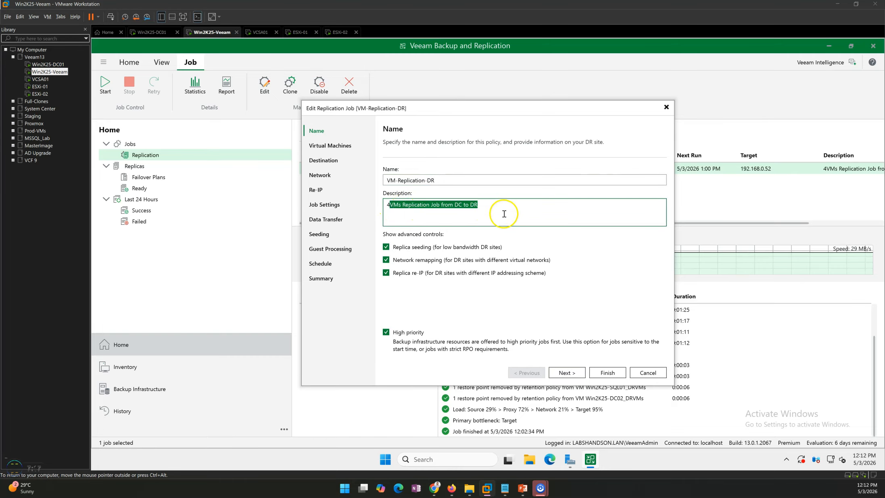
pyautogui.click(506, 210)
pyautogui.moveTo(438, 206); pyautogui.dragTo(493, 204)
pyautogui.click(493, 204)
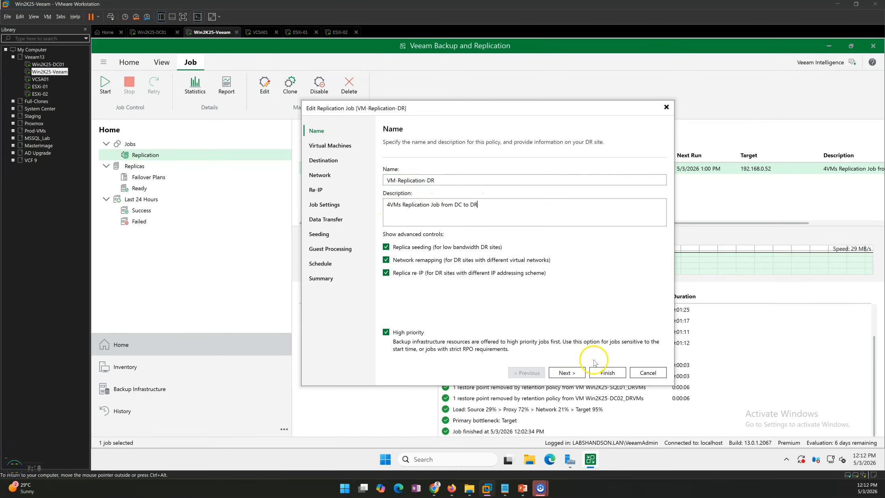
pyautogui.click(569, 373)
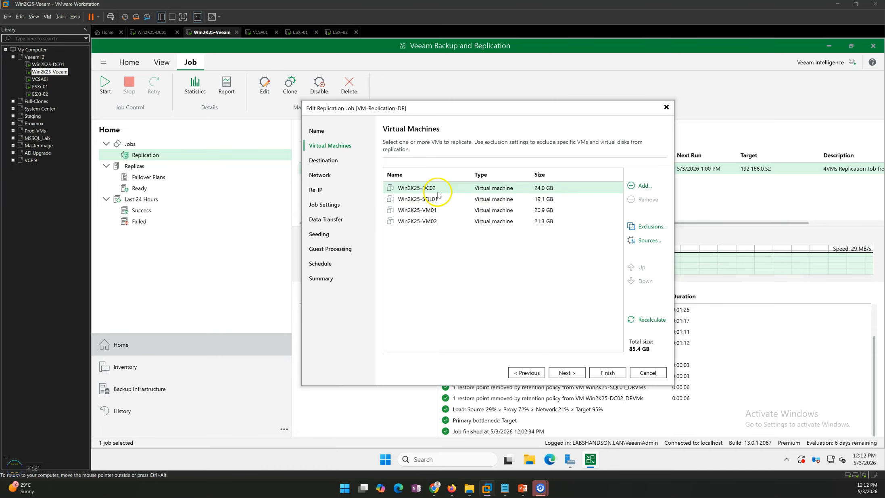
pyautogui.click(567, 372)
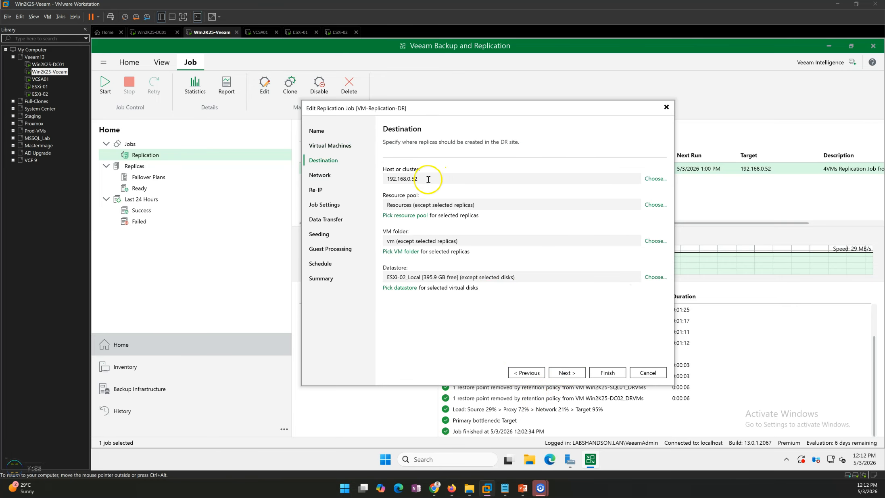
pyautogui.click(648, 376)
pyautogui.click(536, 257)
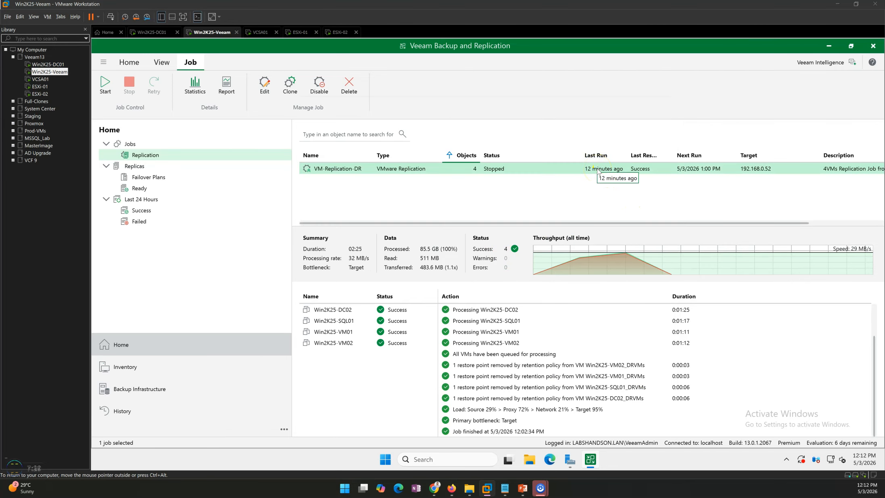
# Review the ready replicas and select Master DR Failover Plan among the failover plans
pyautogui.click(150, 189)
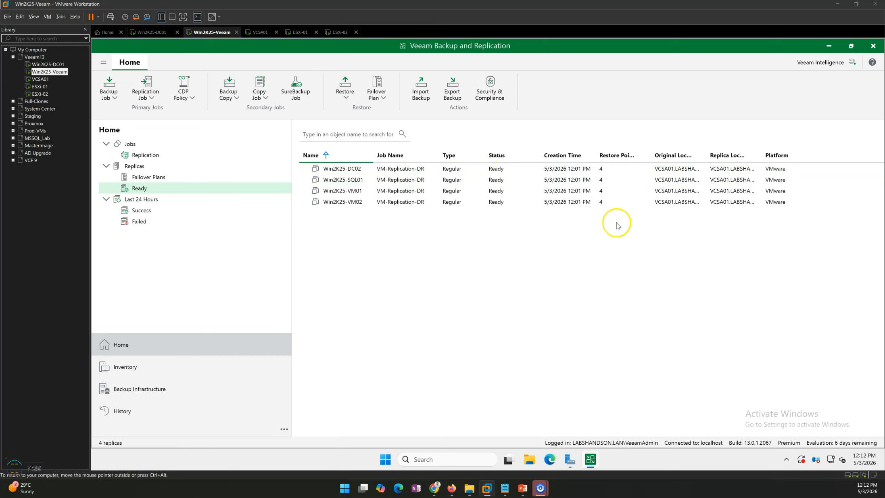
pyautogui.click(160, 179)
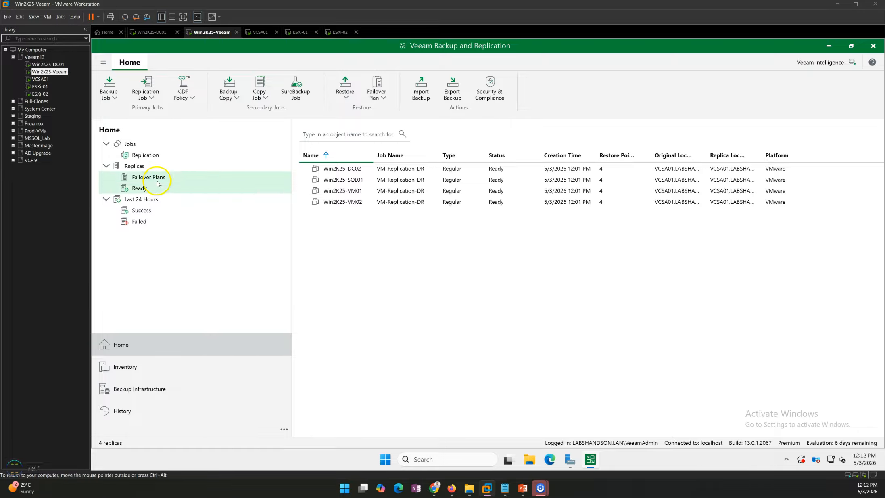
pyautogui.click(357, 172)
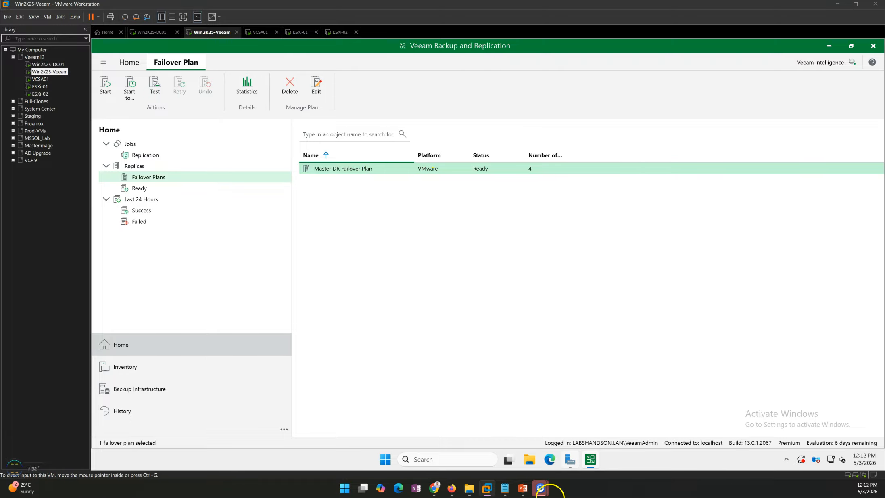
pyautogui.moveTo(525, 492)
pyautogui.click(541, 444)
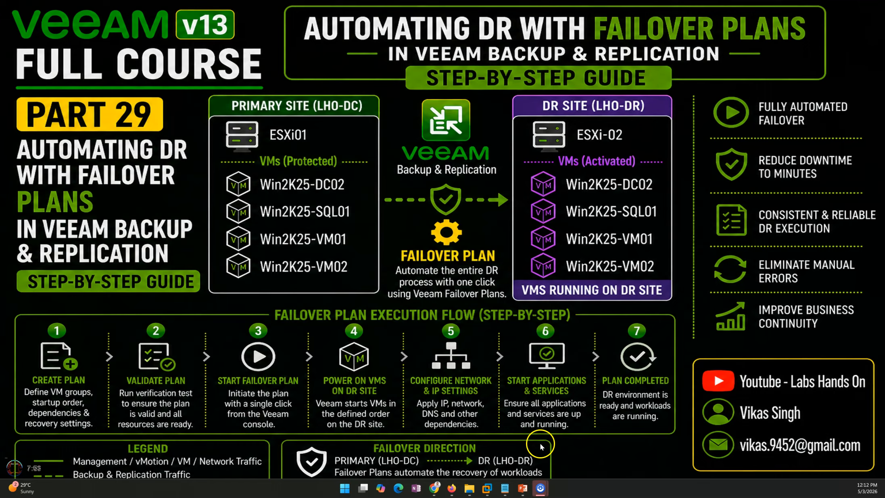
pyautogui.click(535, 289)
pyautogui.click(536, 290)
pyautogui.click(535, 289)
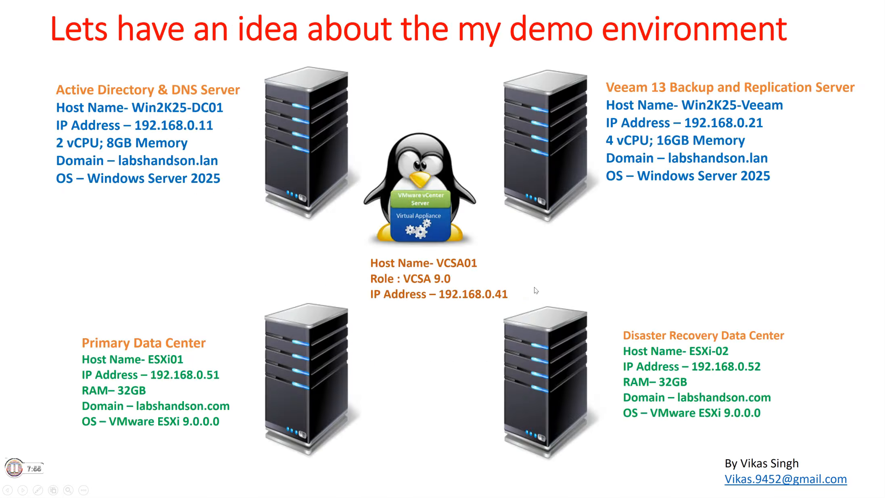
pyautogui.click(536, 289)
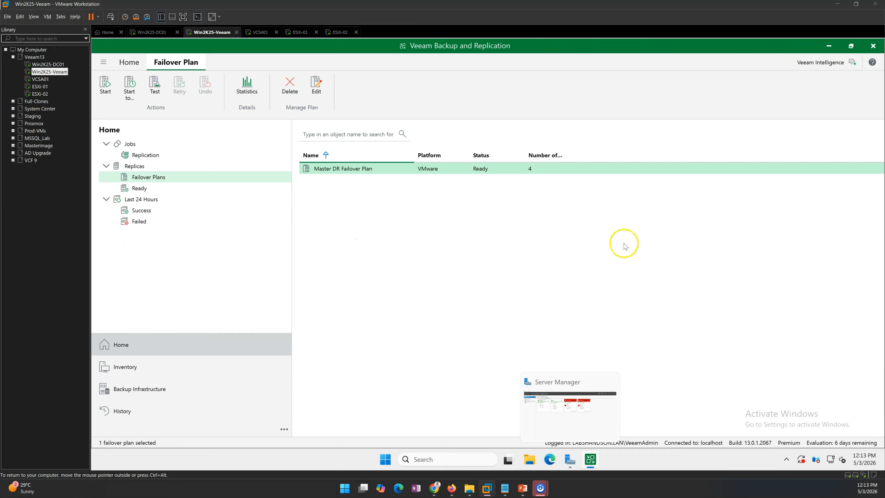
# Start the Master DR Failover Plan
pyautogui.click(613, 242)
pyautogui.rightClick(334, 170)
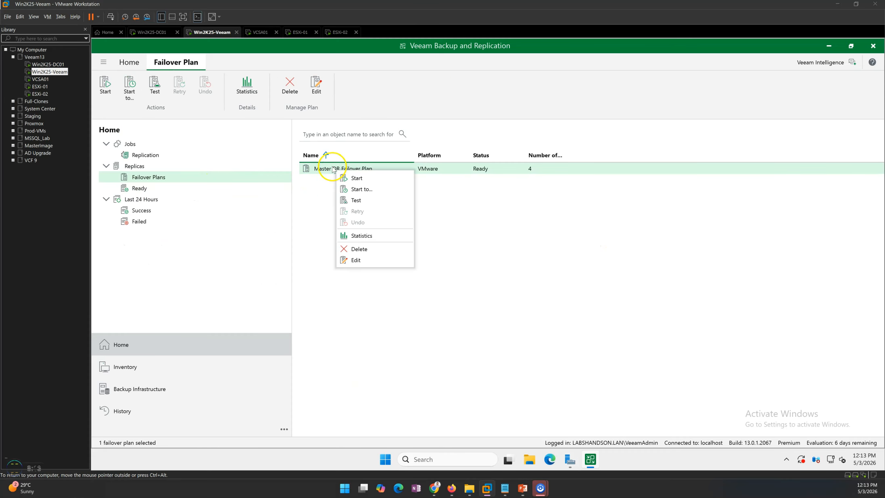
pyautogui.click(367, 180)
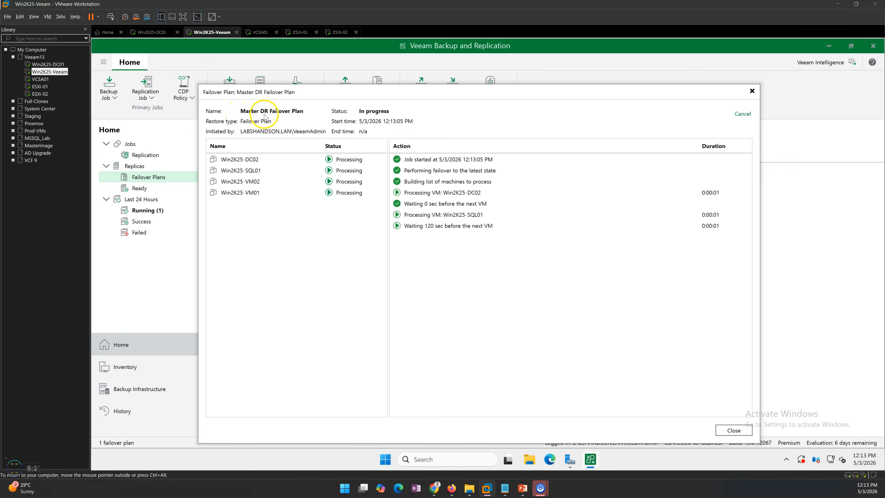
# Check the failover progress of Win2K25-DC02 and inspect its replica Win2K25-DC02_DRVMs in the vSphere Client on Win2K25-DC01
pyautogui.click(271, 161)
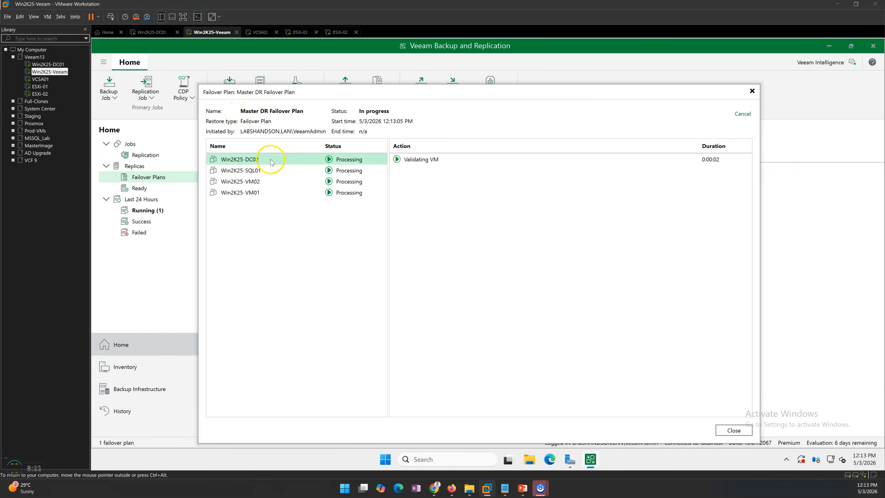
pyautogui.click(277, 224)
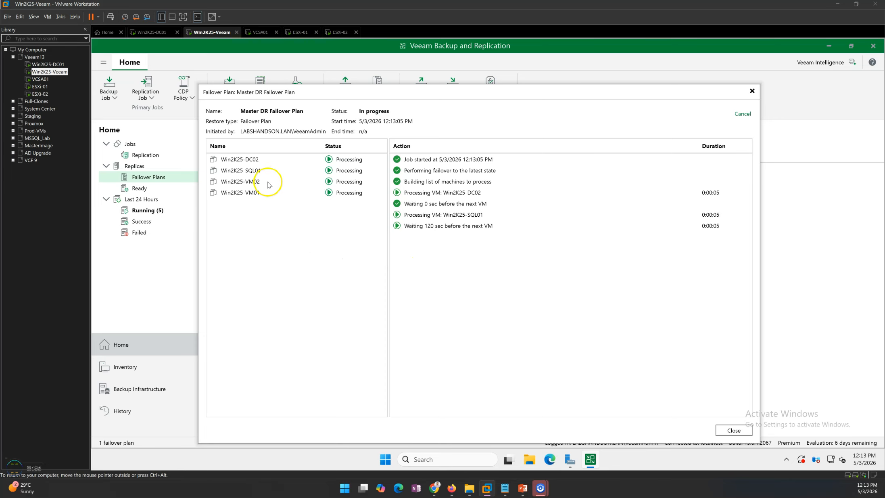
pyautogui.click(151, 32)
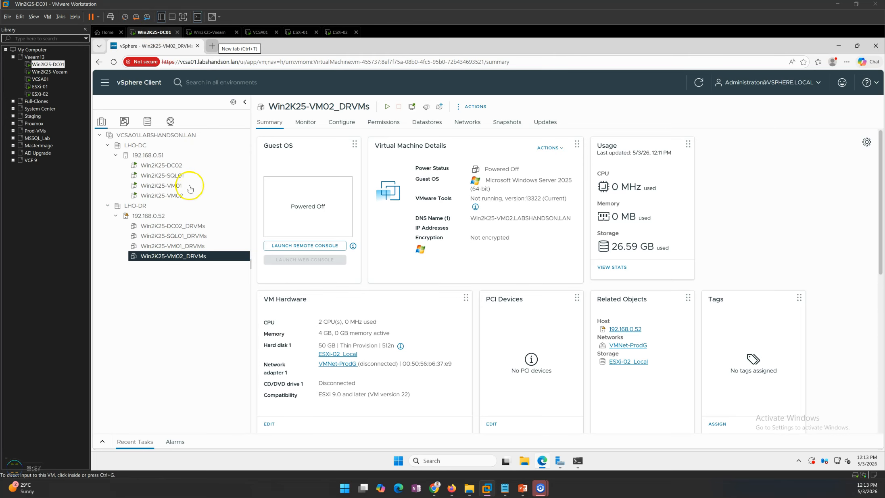
pyautogui.click(181, 225)
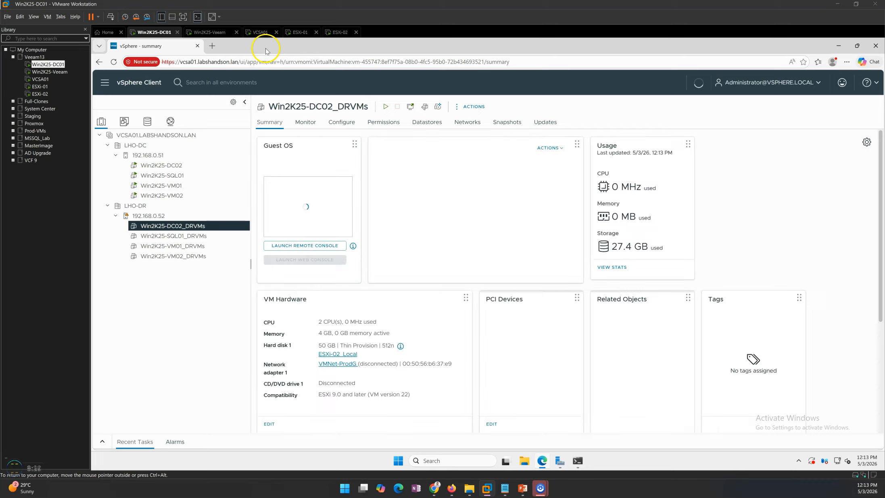
# Power off the ESXi-01 virtual machine in VMware Workstation to simulate a primary site outage
pyautogui.click(299, 35)
pyautogui.rightClick(299, 35)
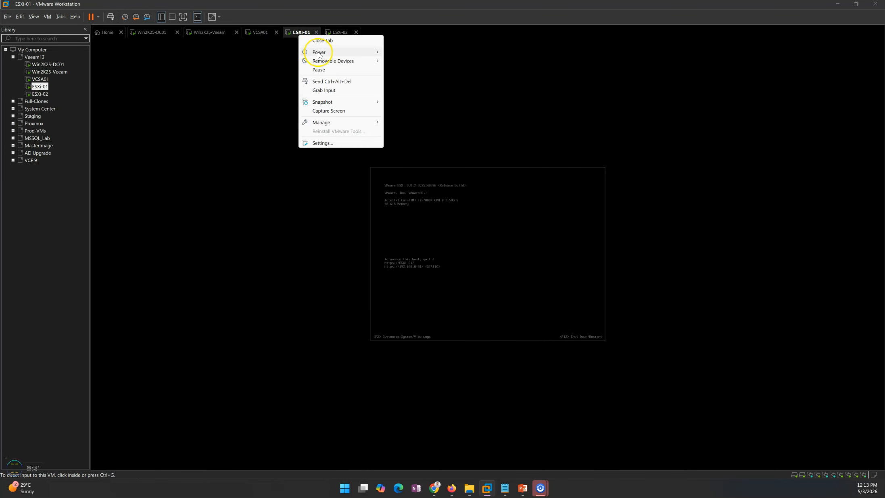
pyautogui.moveTo(343, 53)
pyautogui.click(408, 98)
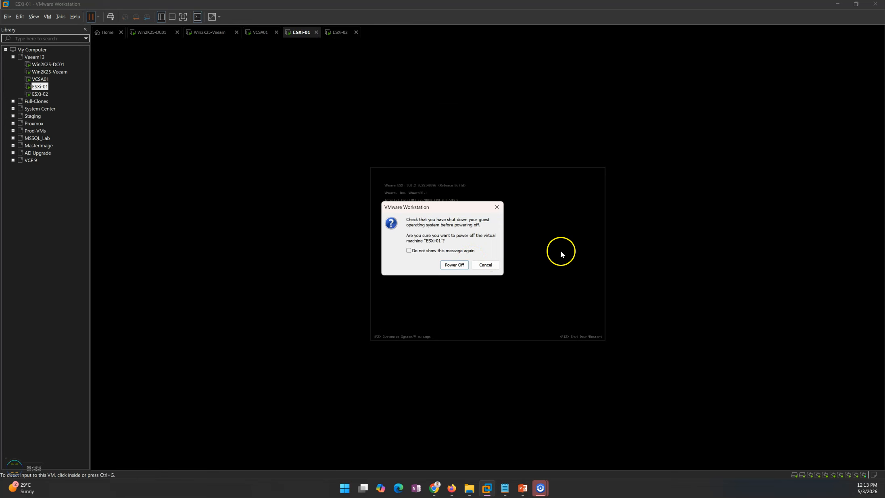
pyautogui.click(452, 263)
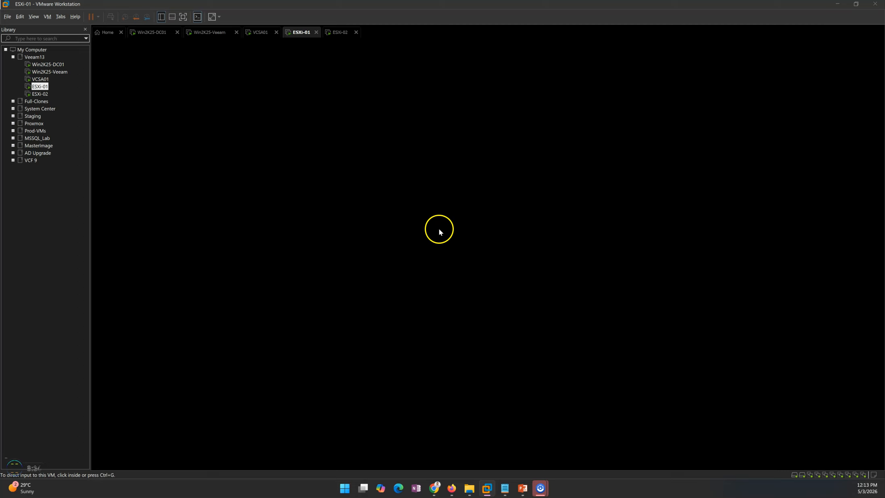
# Check the power state of ESXi-01 and inspect the summary of host 192.168.0.51 in the vSphere Client on Win2K25-DC01
pyautogui.click(158, 33)
pyautogui.click(148, 155)
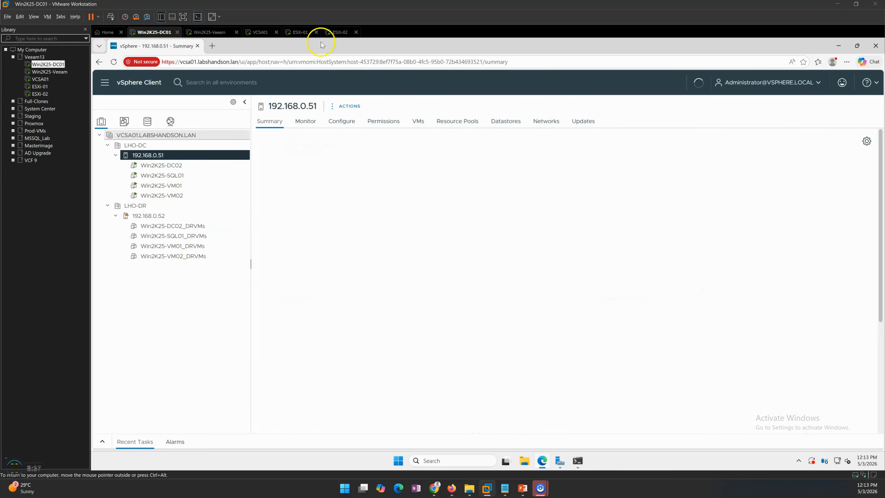
pyautogui.click(301, 32)
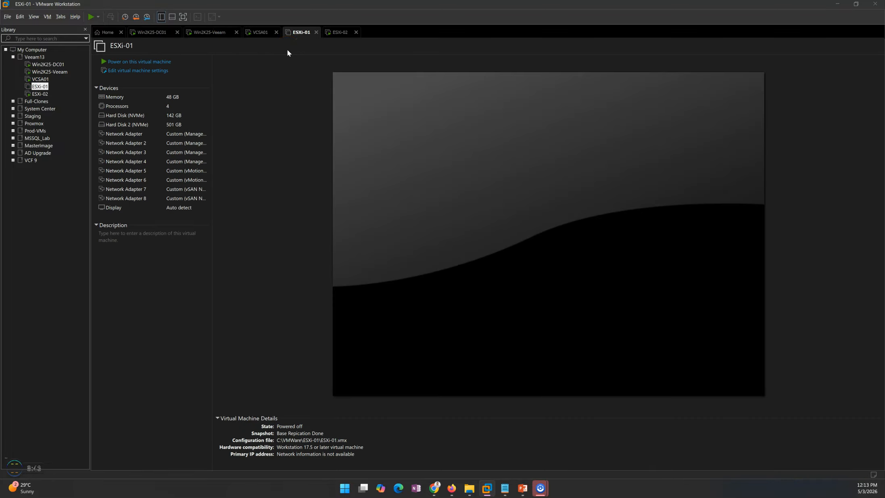
pyautogui.click(161, 33)
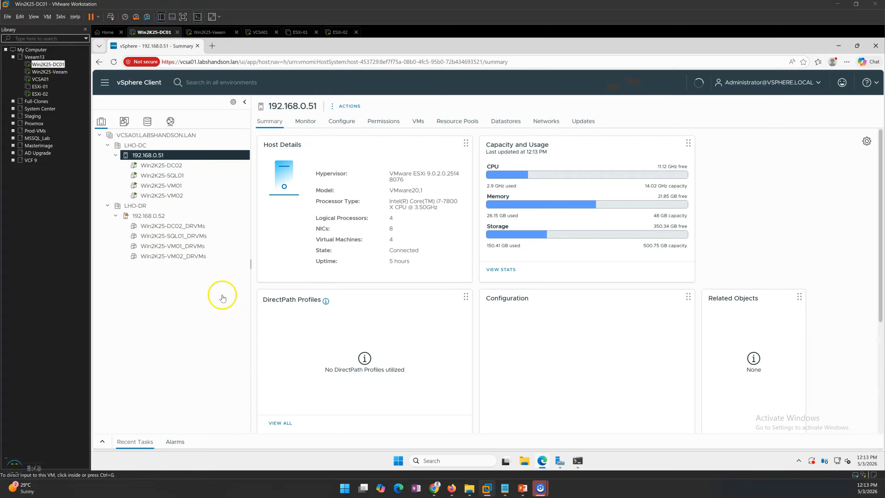
pyautogui.click(149, 216)
pyautogui.click(153, 155)
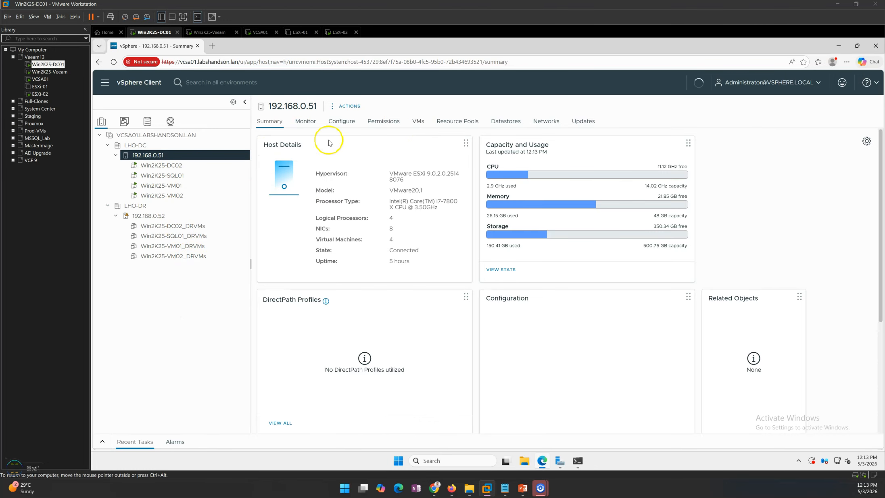
# Check the Master DR Failover Plan progress on Win2K25-Veeam, then ESXi-01's state and host 192.168.0.52 in the vSphere Client
pyautogui.click(204, 32)
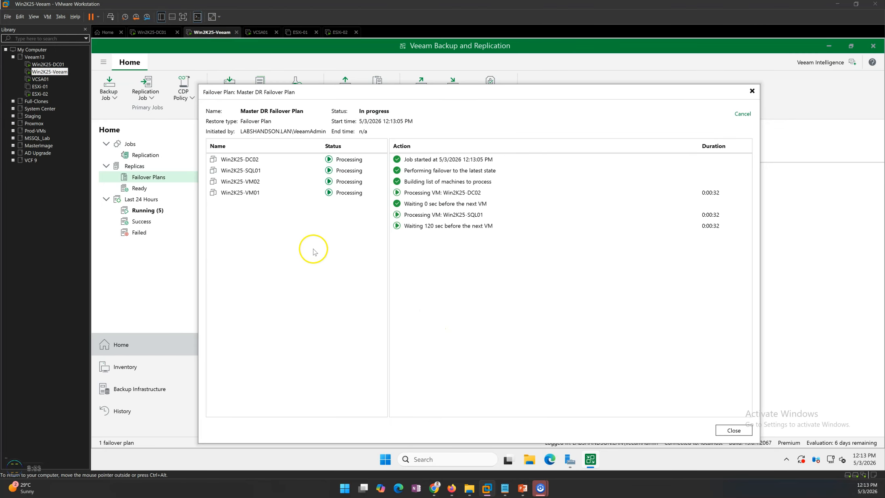
pyautogui.moveTo(306, 92); pyautogui.dragTo(329, 117)
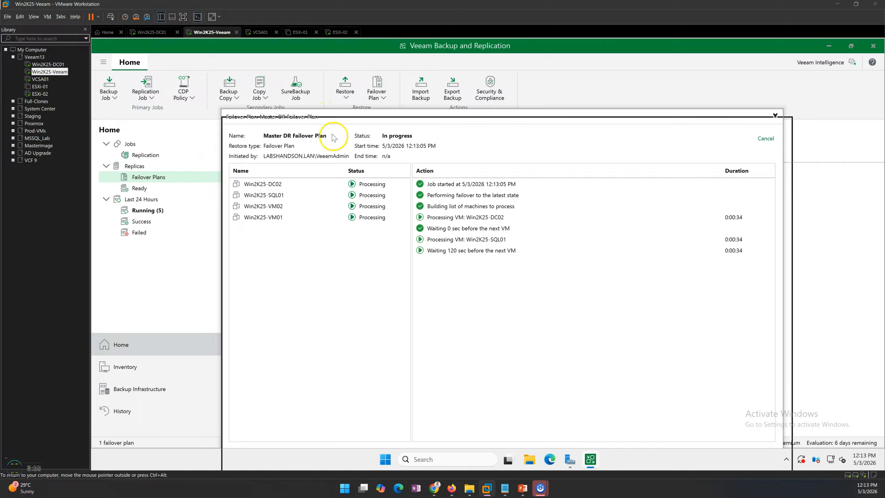
pyautogui.click(299, 32)
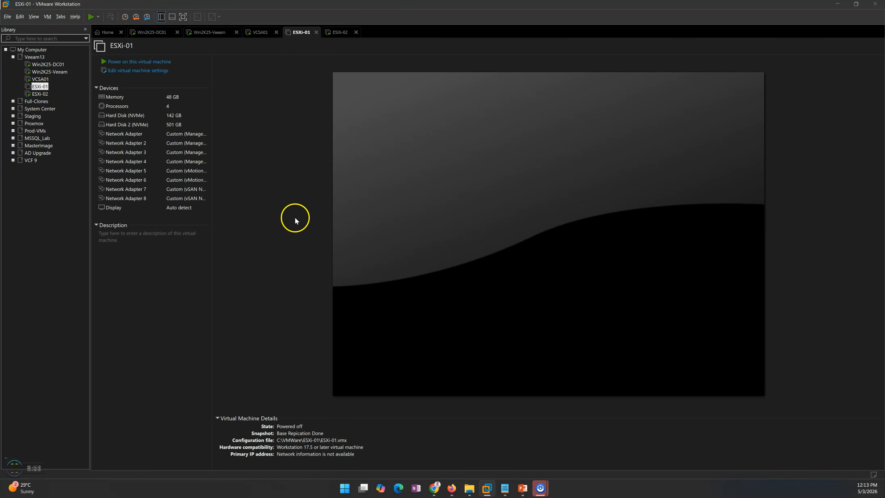
pyautogui.click(167, 33)
pyautogui.click(154, 216)
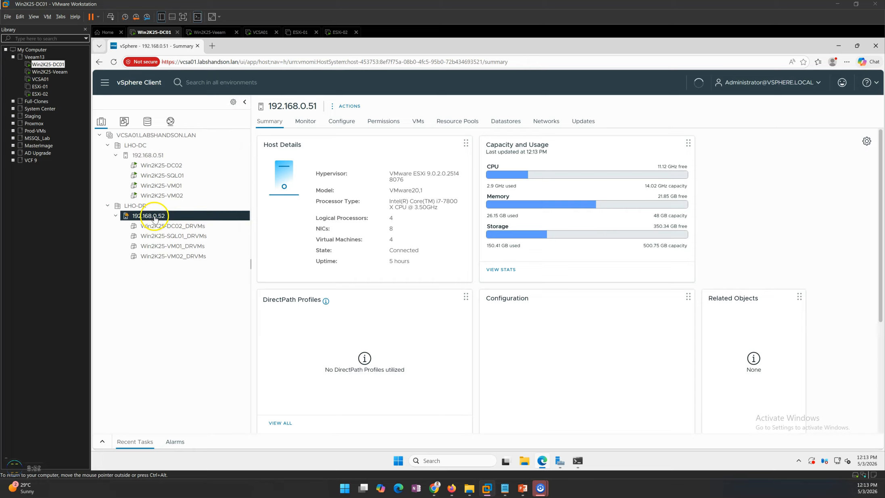
pyautogui.moveTo(523, 487)
pyautogui.click(530, 463)
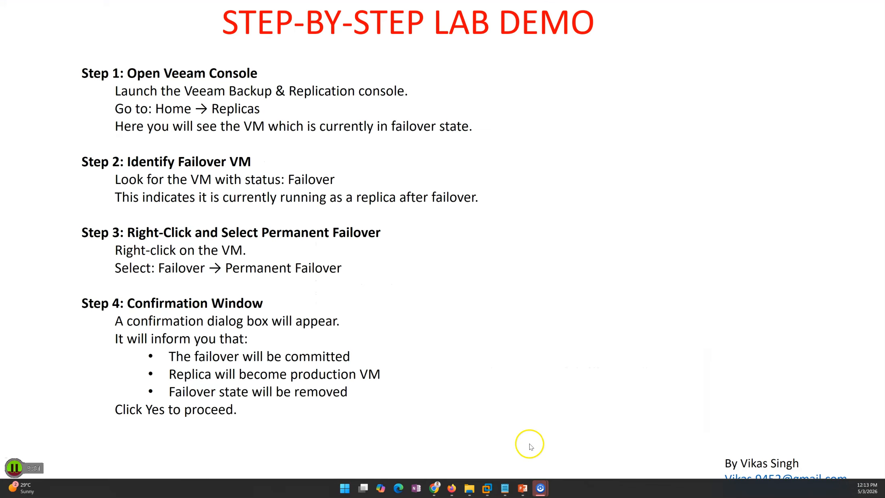
pyautogui.click(426, 244)
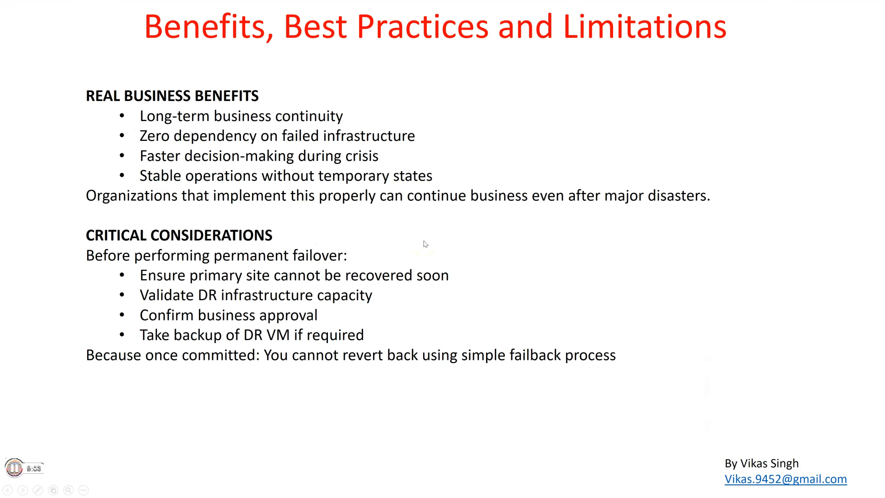
pyautogui.click(425, 244)
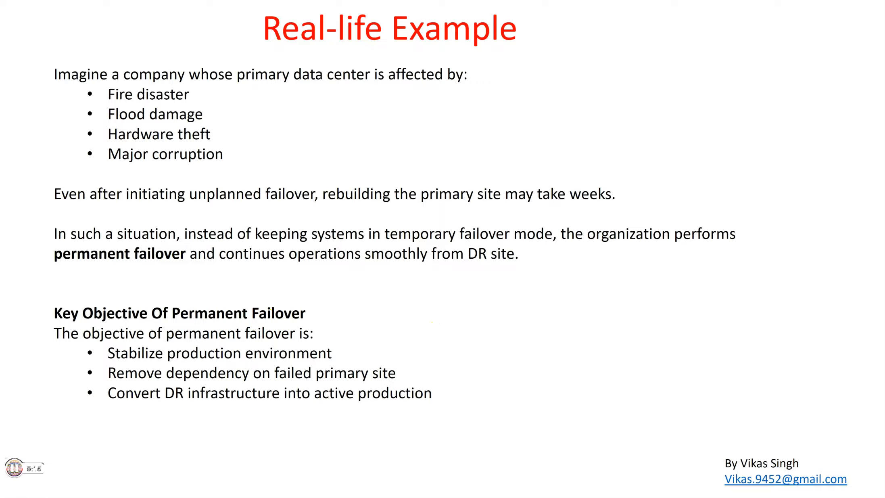
pyautogui.hotkey('alt', 'Tab')
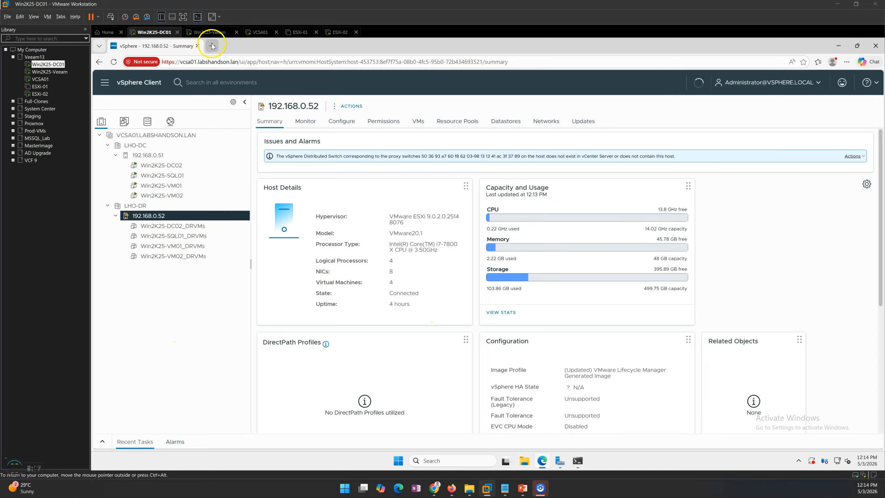
# Examine the host state of the LHO-DC datacenter and list all hosts under VCSA01.LABSHANDSON.LAN in the vSphere Client
pyautogui.click(137, 145)
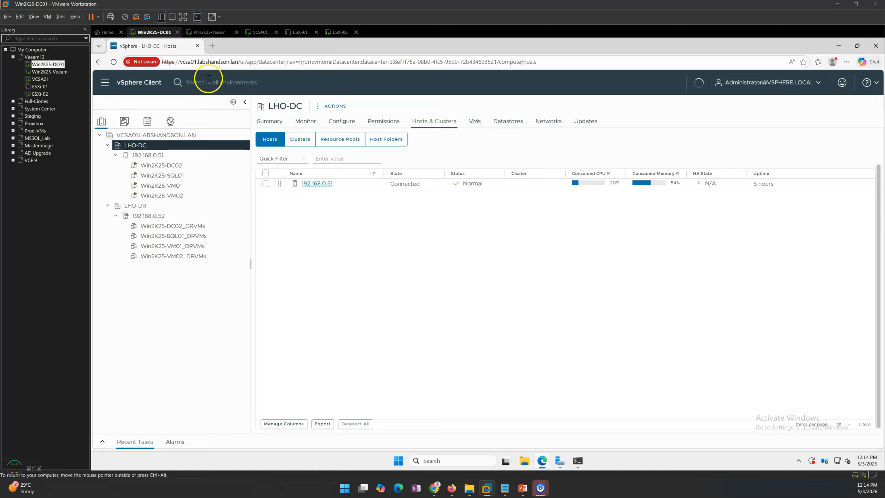
pyautogui.click(144, 135)
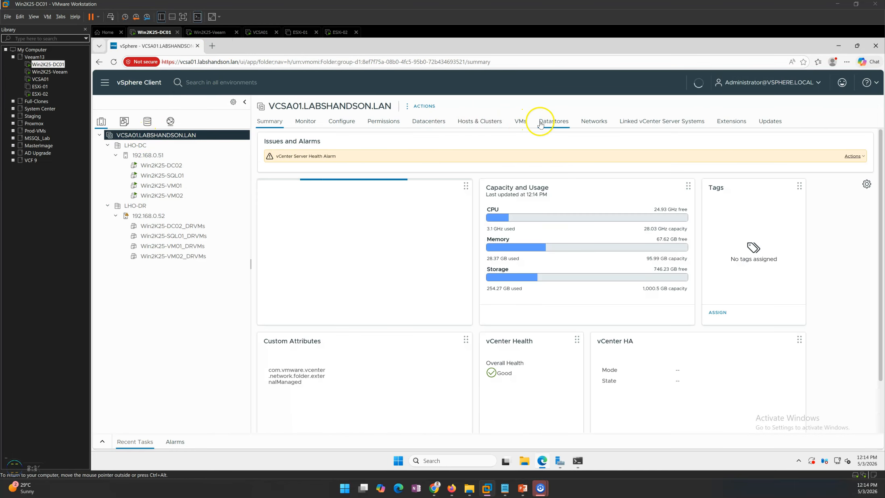
pyautogui.click(487, 124)
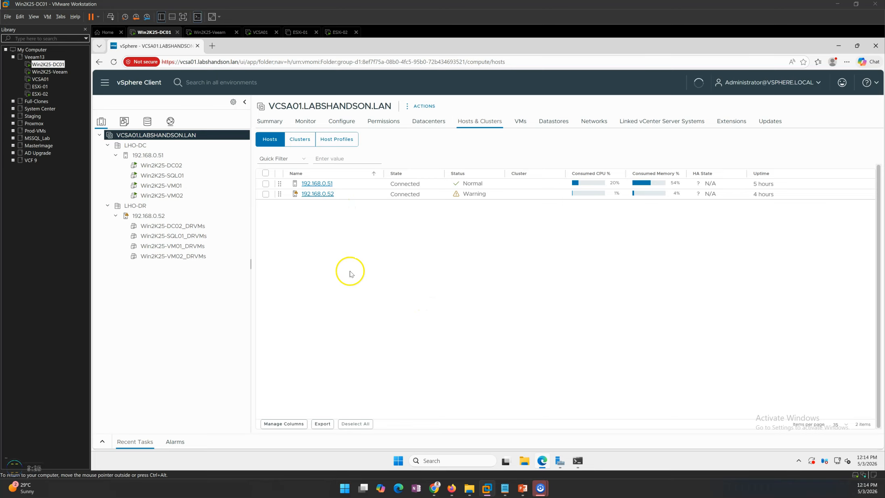
# Review the failover actions logged for Win2K25-DC02 on Win2K25-Veeam, including the snapshot revert, re-IP rule and power-on entries
pyautogui.click(214, 31)
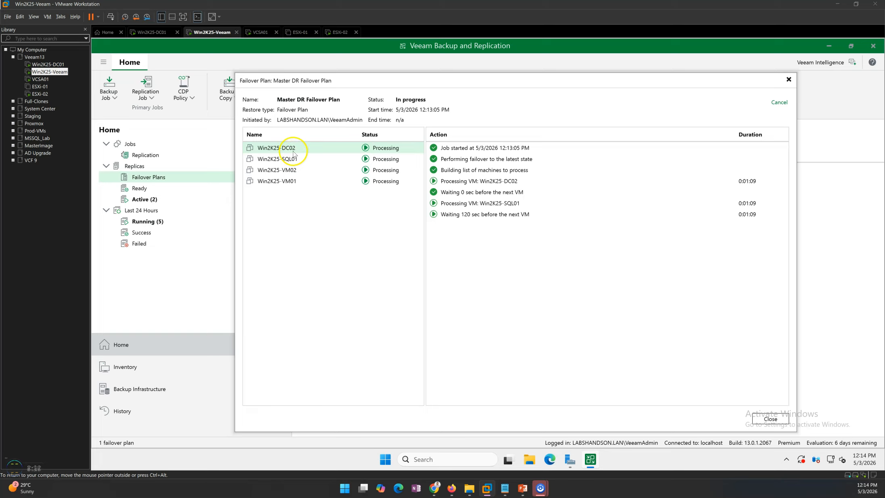
pyautogui.click(292, 150)
pyautogui.click(350, 243)
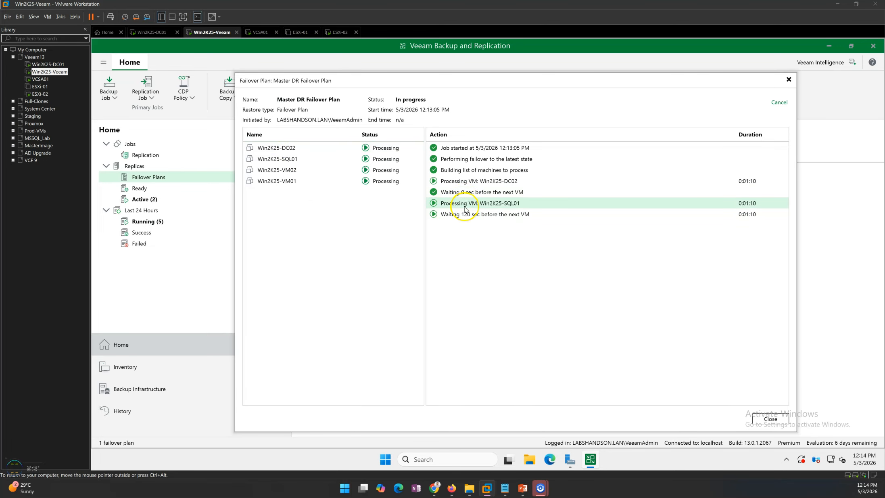
pyautogui.click(283, 148)
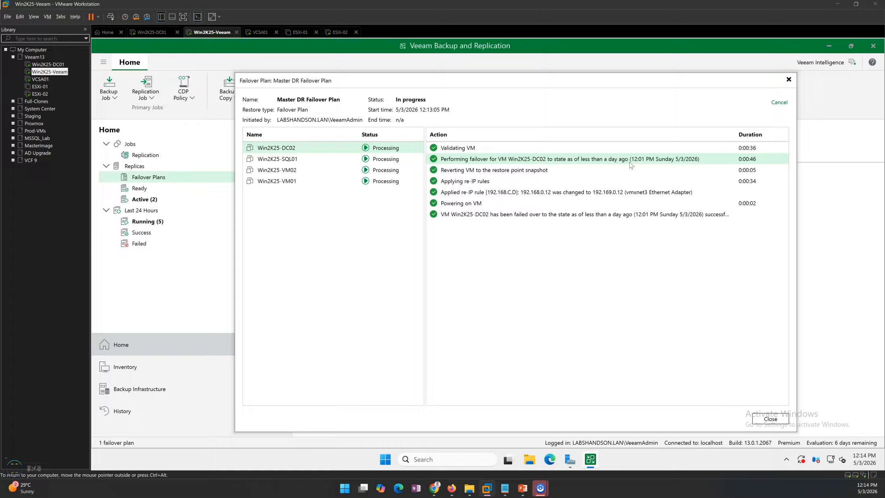
pyautogui.click(542, 173)
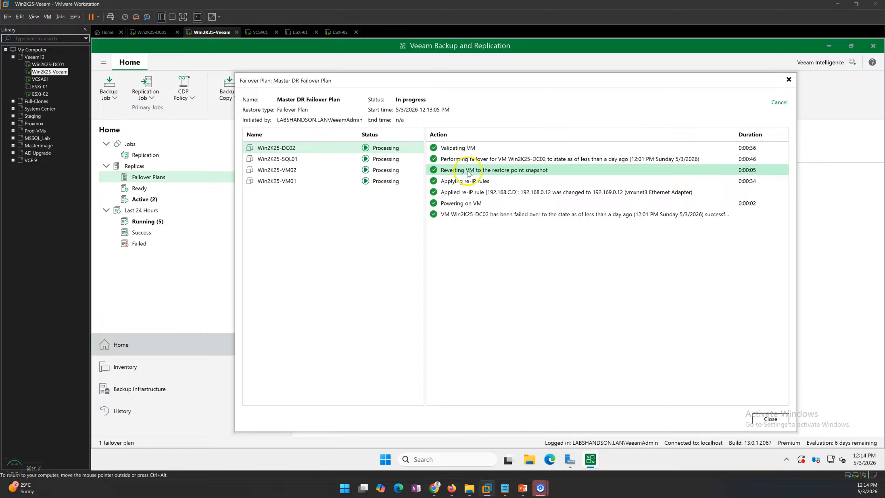
pyautogui.click(461, 182)
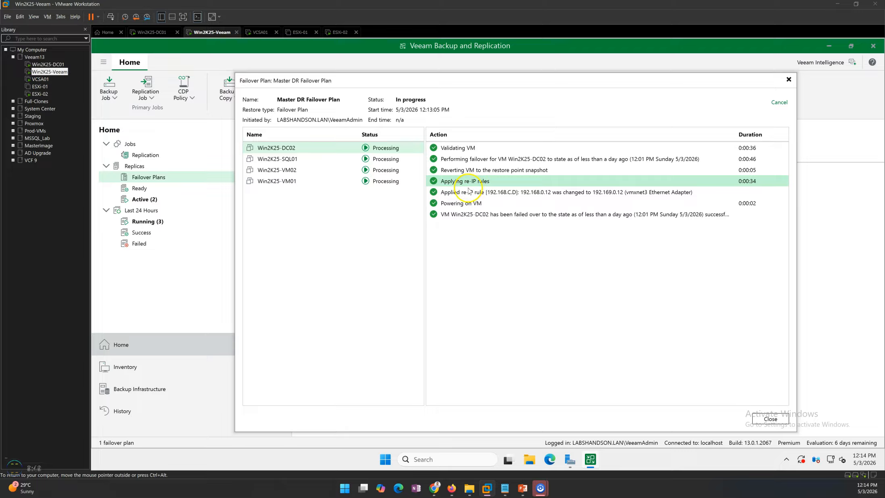
pyautogui.click(480, 194)
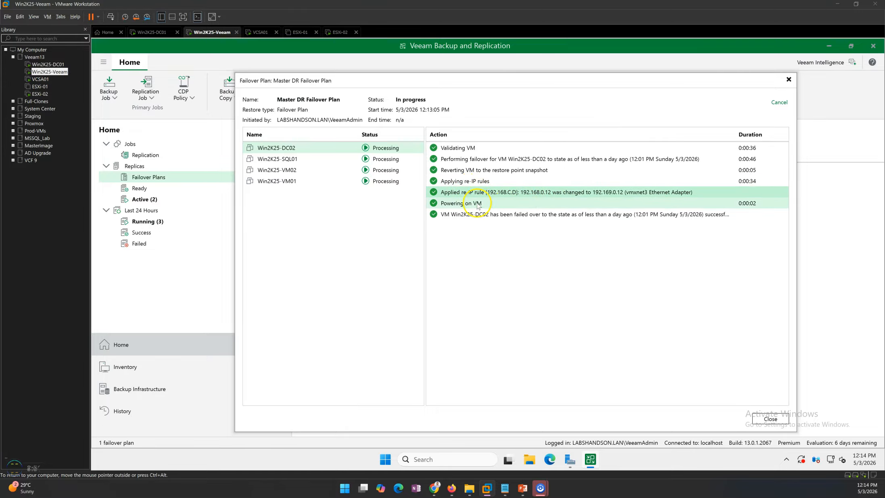
pyautogui.click(523, 203)
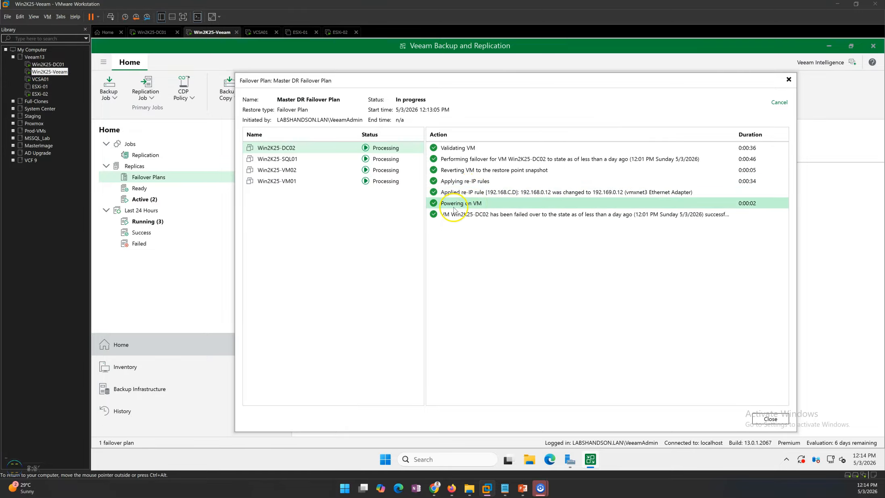
pyautogui.click(521, 217)
# Inspect host 192.168.0.52 and its replica VMs in the vSphere Client on Win2K25-DC01
pyautogui.click(154, 31)
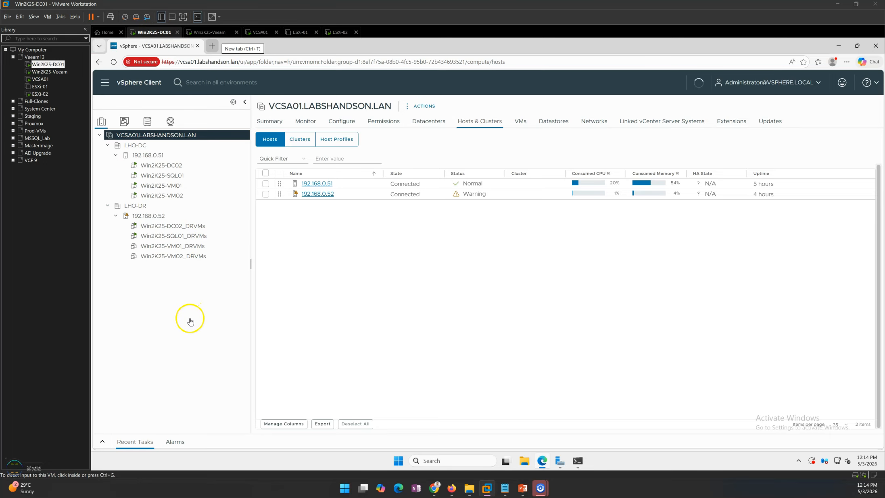
pyautogui.click(151, 219)
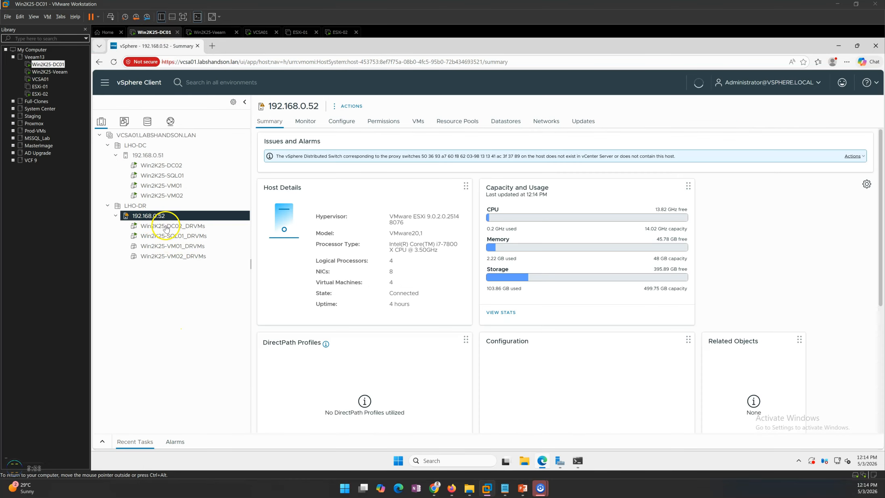
pyautogui.click(195, 229)
# Check the failover progress of Win2K25-DC02, Win2K25-VM02 and Win2K25-VM01 in the failover plan session on Win2K25-Veeam
pyautogui.click(206, 32)
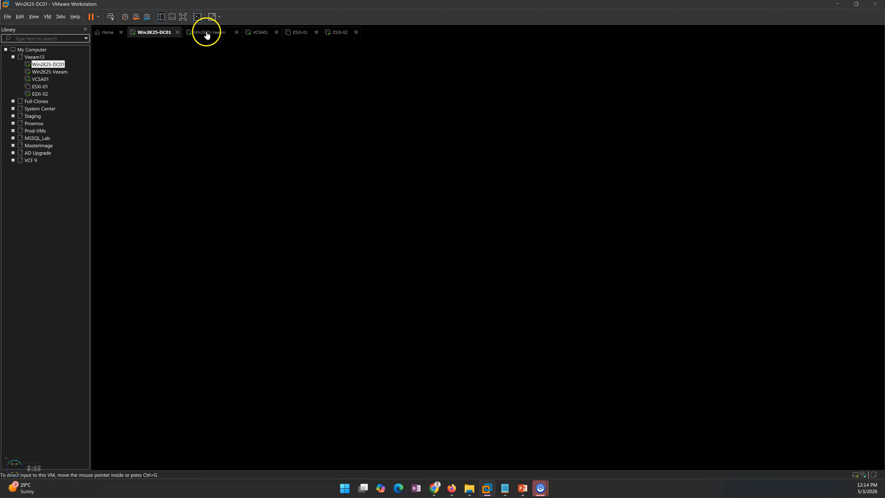
pyautogui.click(365, 237)
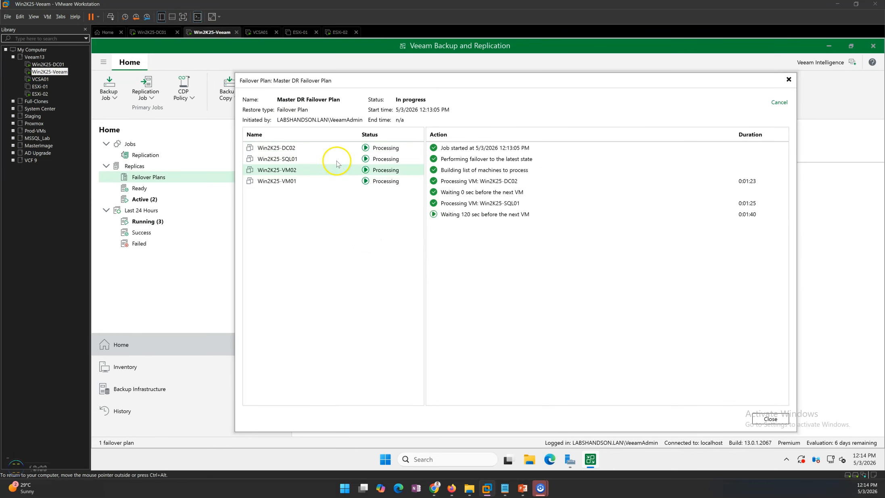
pyautogui.click(306, 150)
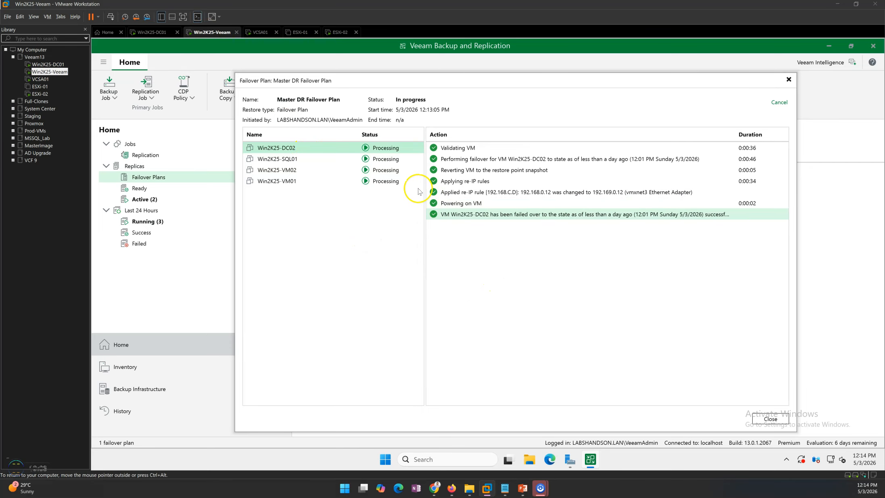
pyautogui.click(291, 169)
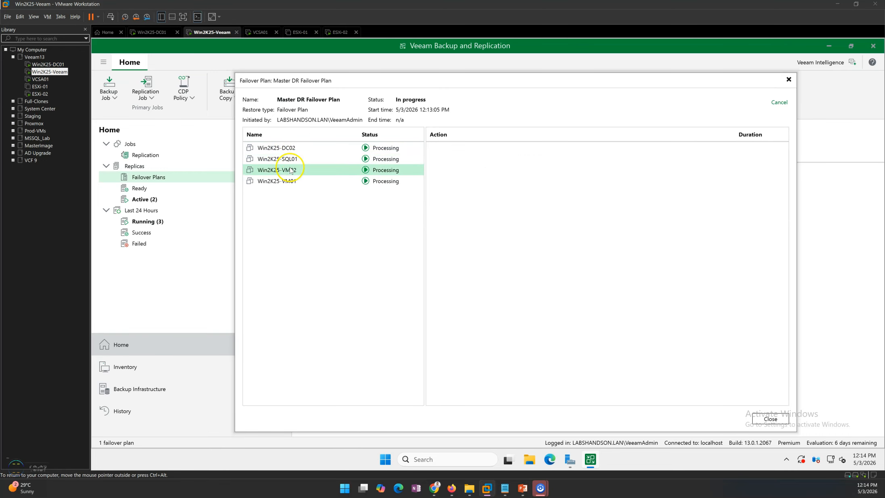
pyautogui.click(291, 182)
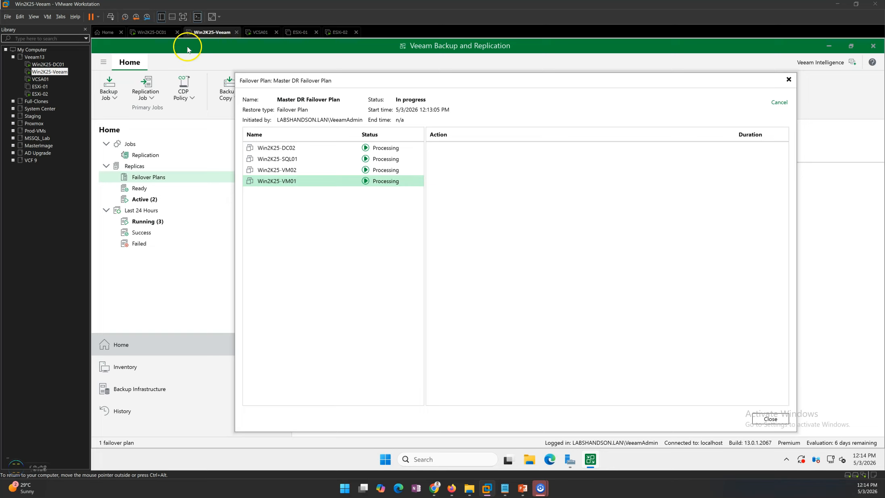
# Inspect the replicas Win2K25-DC02_DRVMs and Win2K25-SQL01_DRVMs and the state of host 192.168.0.51 in the vSphere Client on Win2K25-DC01
pyautogui.click(152, 31)
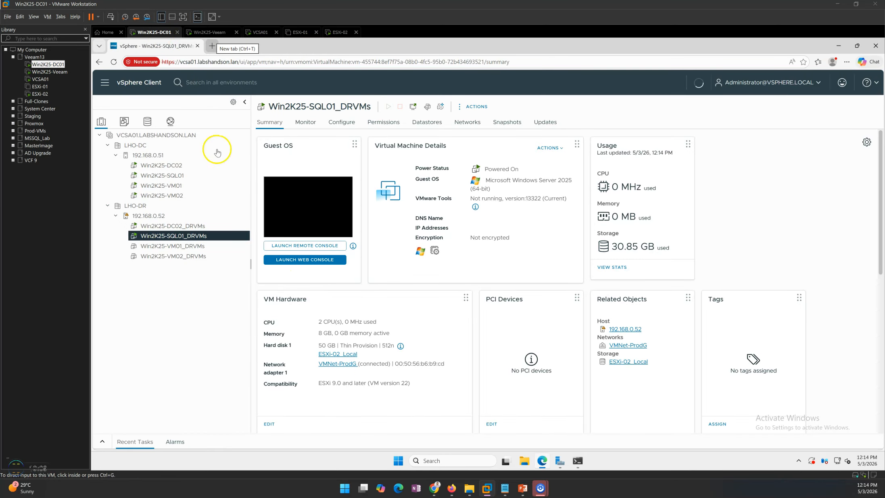
pyautogui.click(172, 228)
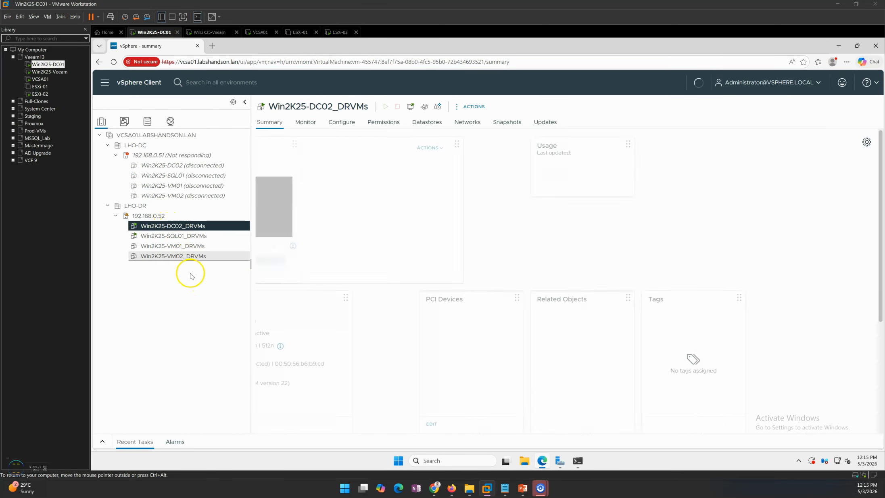
pyautogui.click(170, 235)
pyautogui.click(164, 157)
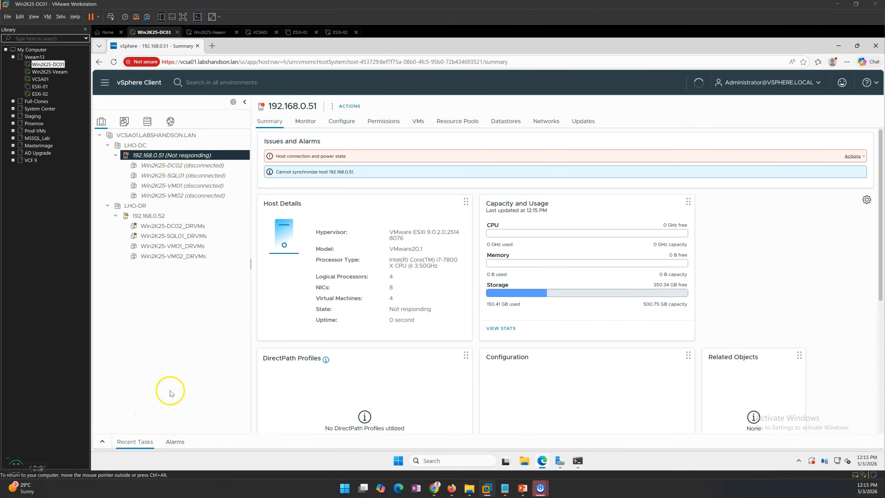
# Recheck the failover plan session on Win2K25-Veeam for the progress of Win2K25-SQL01 and Win2K25-VM02
pyautogui.click(217, 32)
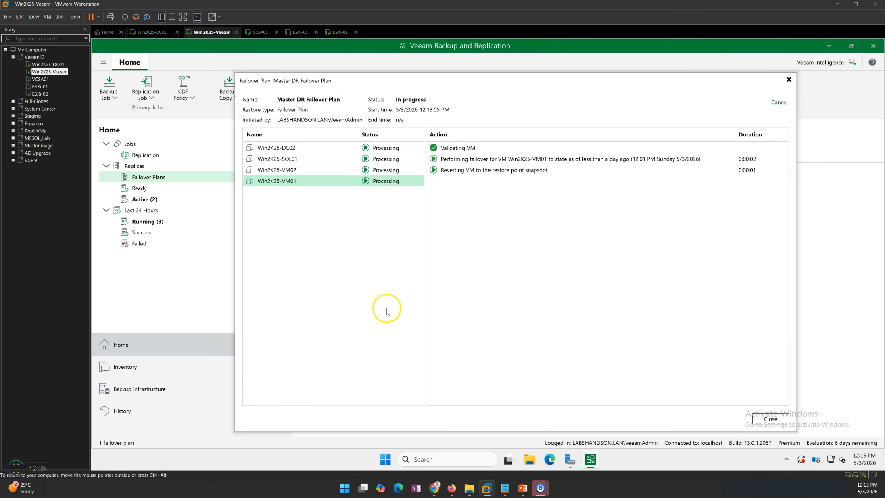
pyautogui.click(292, 160)
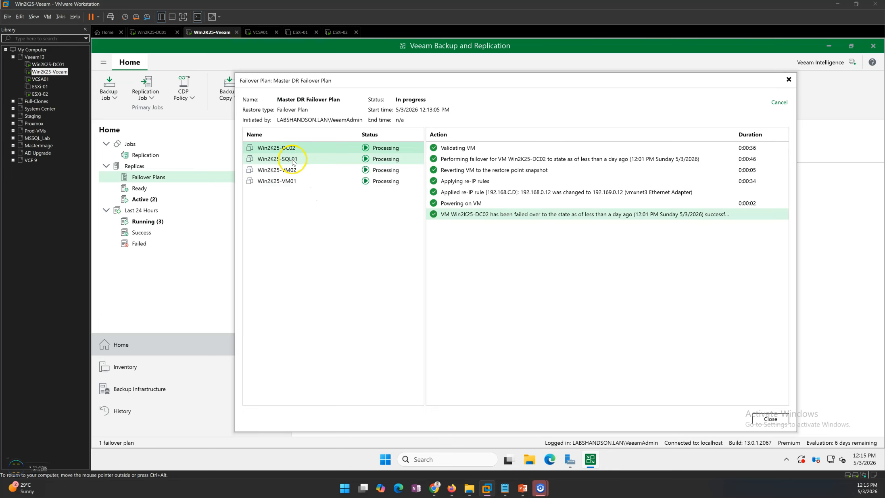
pyautogui.click(294, 170)
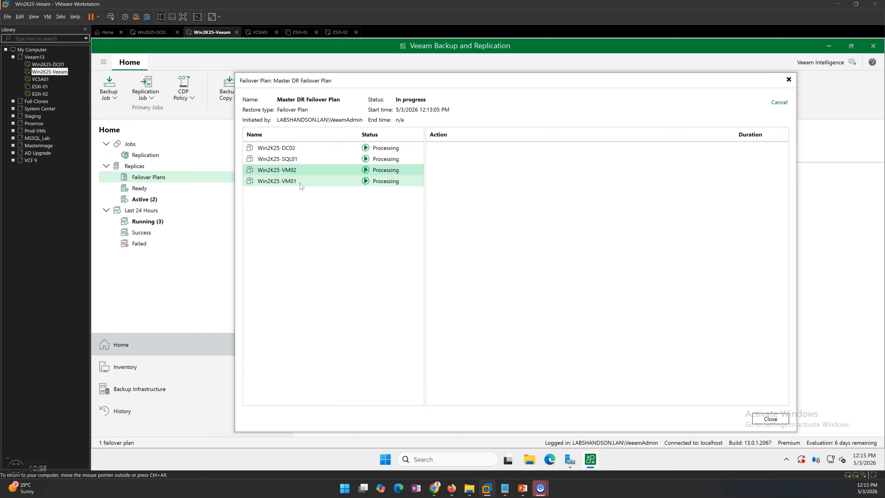
# Review the failover plan's overall action log and the Win2K25-DC02 failover log, widening the Action column to read full entries
pyautogui.click(323, 95)
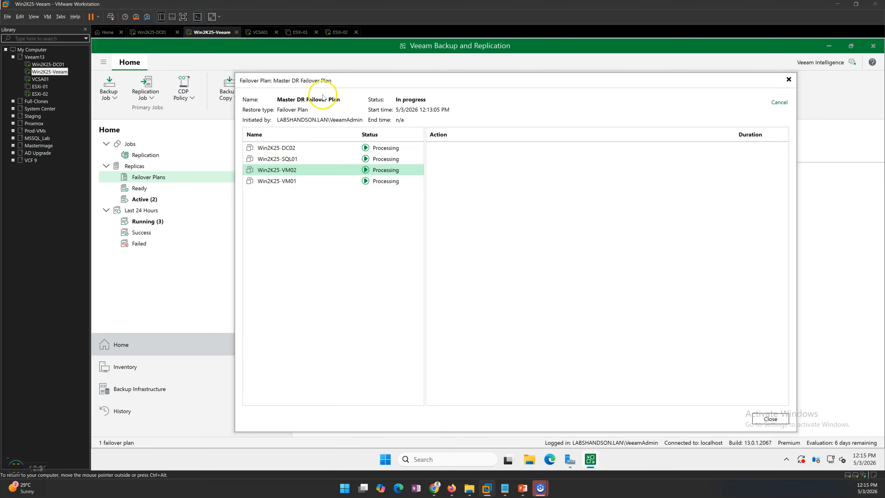
pyautogui.click(327, 250)
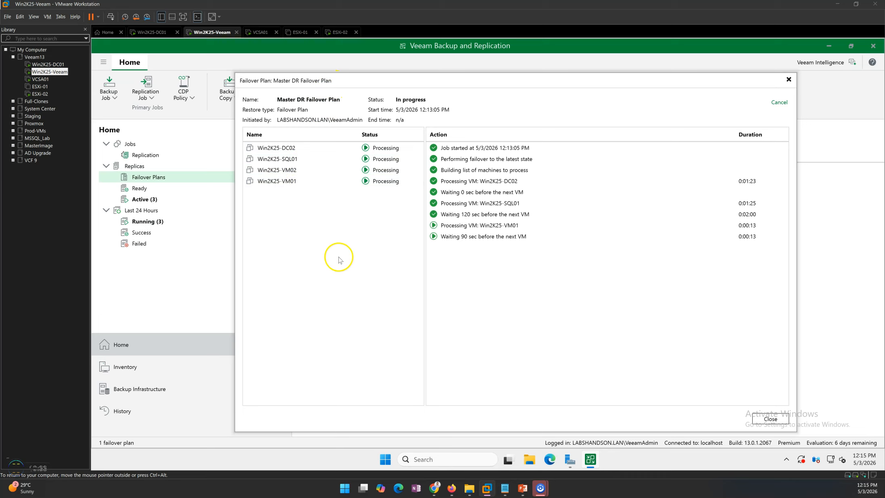
pyautogui.click(276, 149)
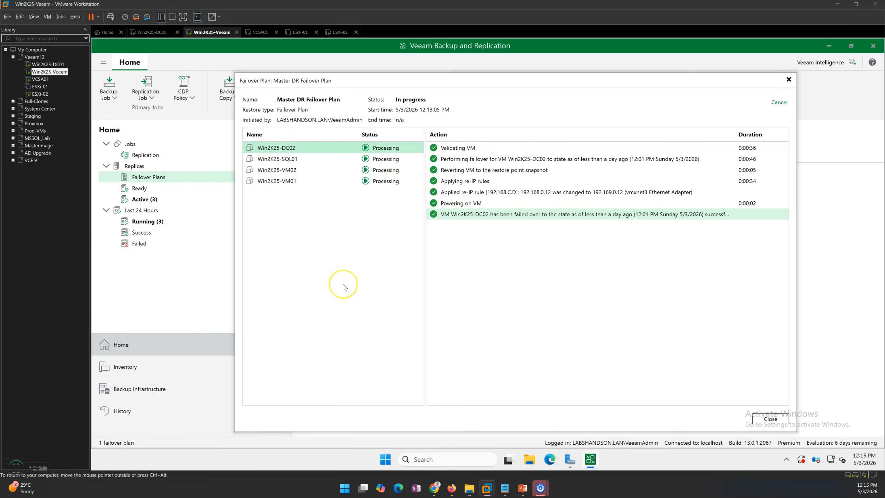
pyautogui.click(344, 287)
pyautogui.click(293, 148)
pyautogui.click(541, 242)
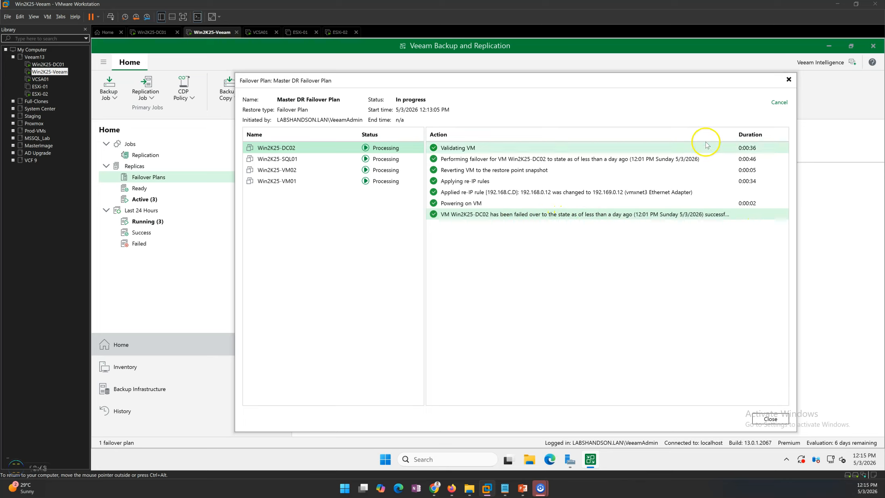
pyautogui.moveTo(746, 134); pyautogui.dragTo(759, 134)
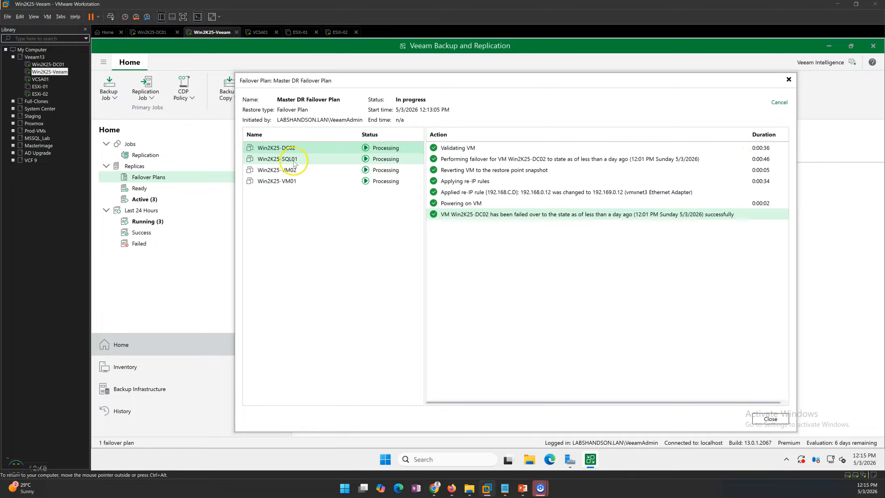
# Examine the failover and re-IP actions logged for Win2K25-SQL01, Win2K25-VM02 and Win2K25-VM01 in the plan session
pyautogui.click(289, 158)
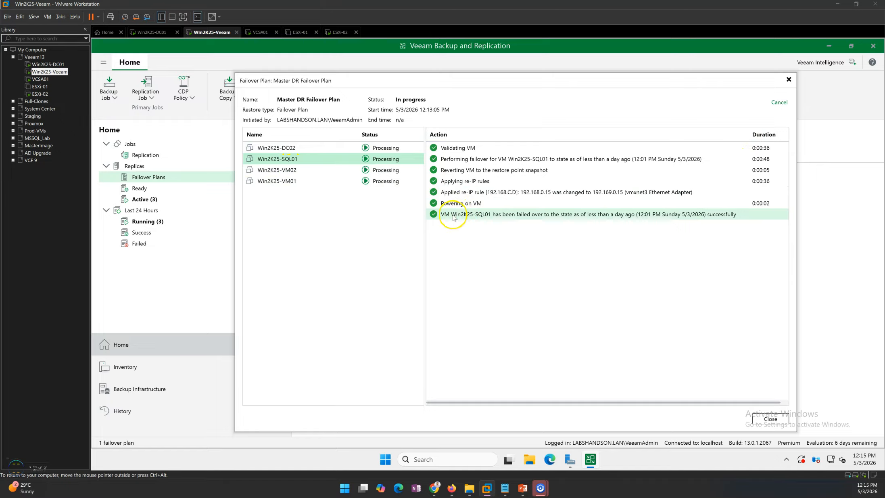
pyautogui.click(328, 169)
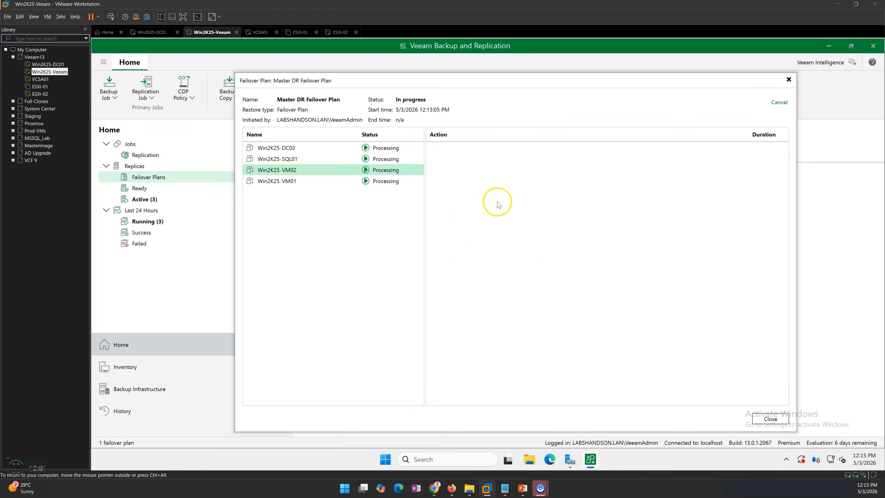
pyautogui.click(300, 183)
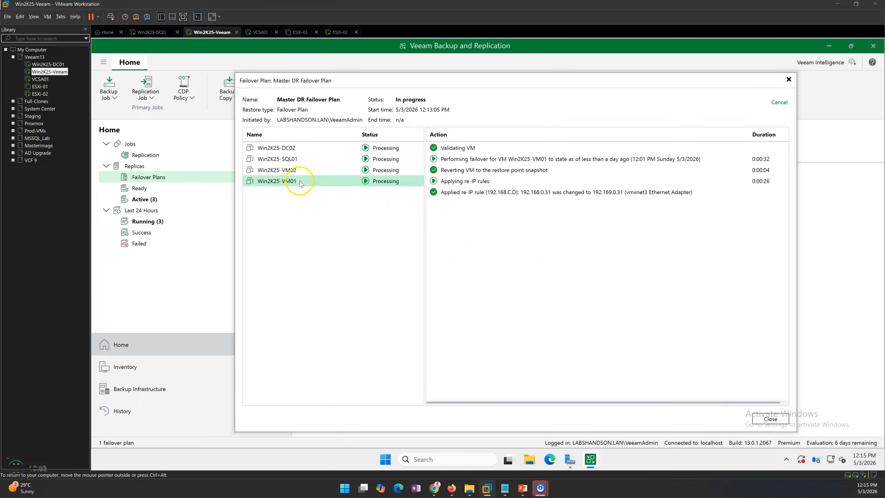
pyautogui.click(480, 194)
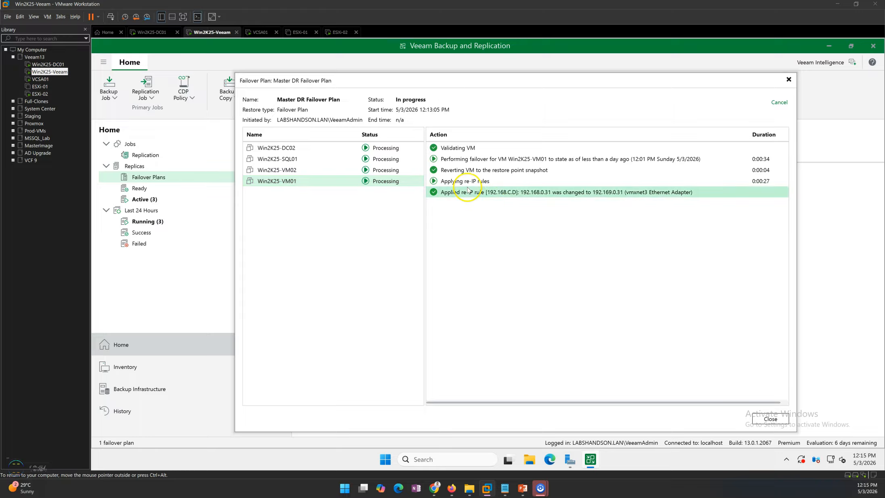
pyautogui.click(494, 168)
pyautogui.click(306, 172)
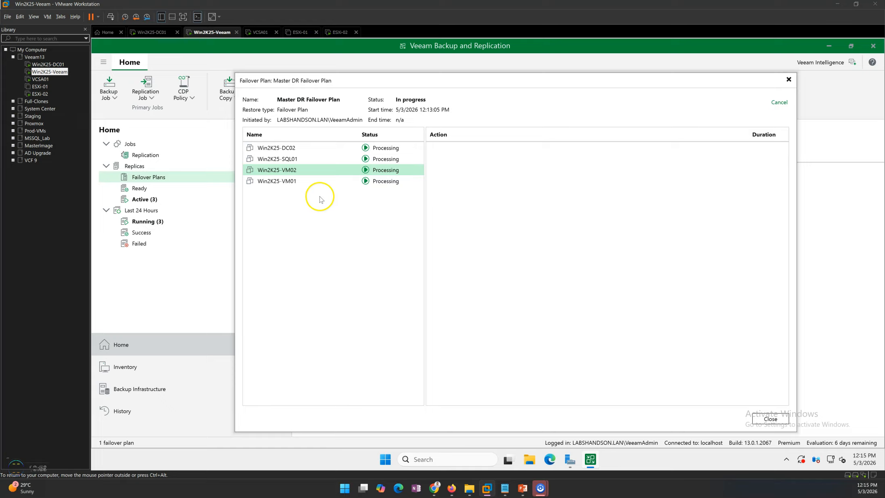
pyautogui.click(299, 183)
pyautogui.click(349, 313)
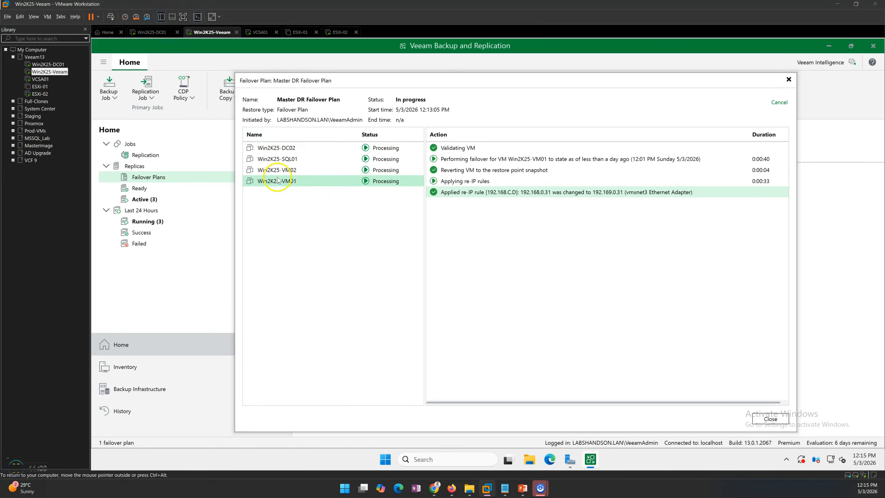
# Check the replica VMs in the vSphere Client on Win2K25-DC01, and close the failover plan session window on Win2K25-Veeam
pyautogui.click(152, 33)
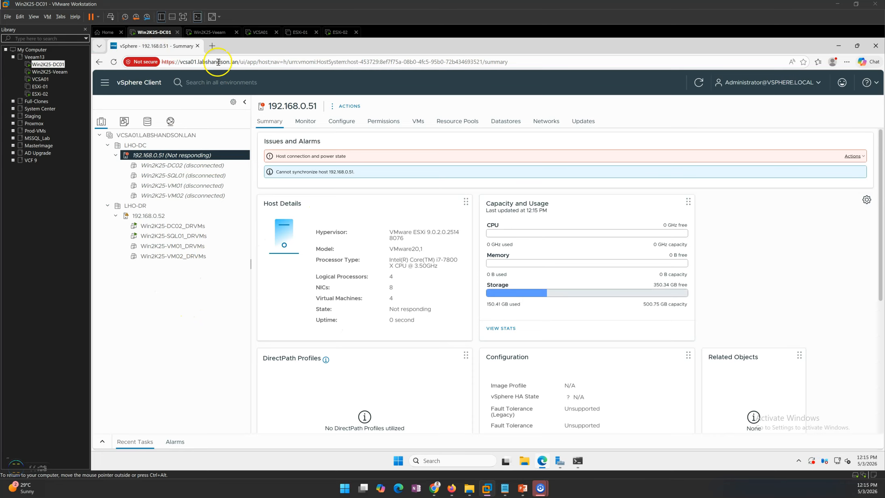
pyautogui.click(209, 32)
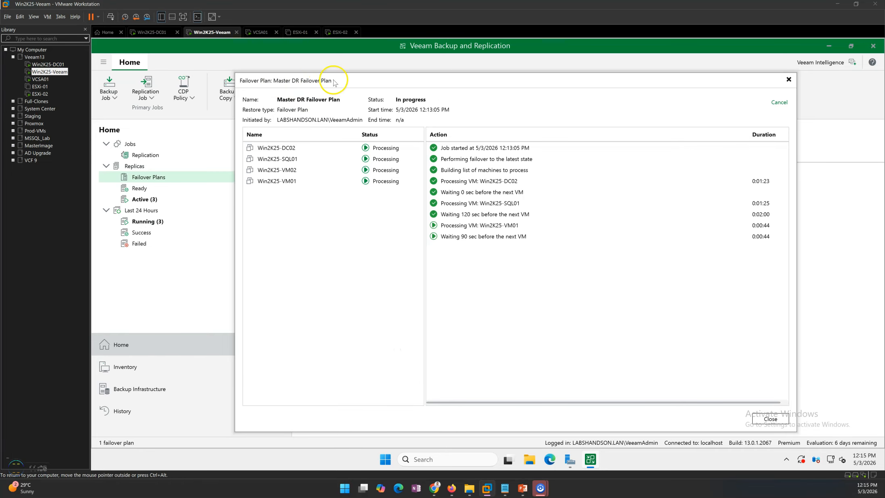
pyautogui.click(770, 419)
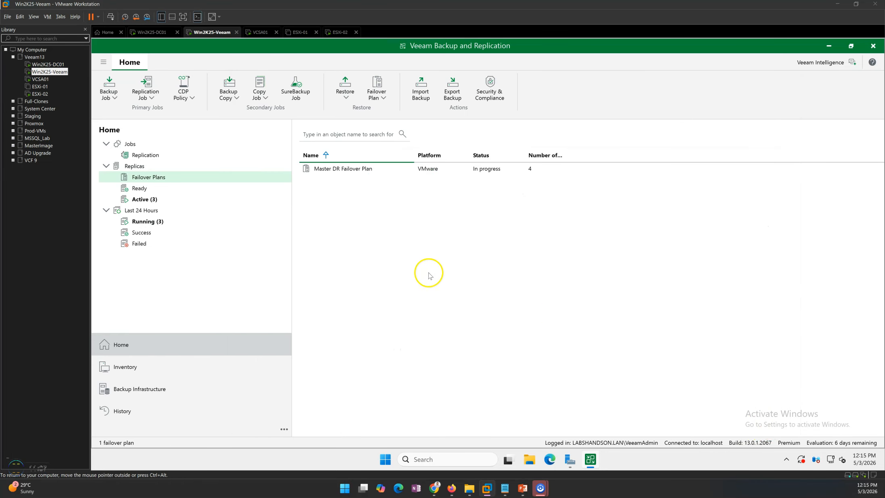
# Compare the ready and active replicas, checking the status of Win2K25-VM02 and Win2K25-SQL01
pyautogui.click(139, 188)
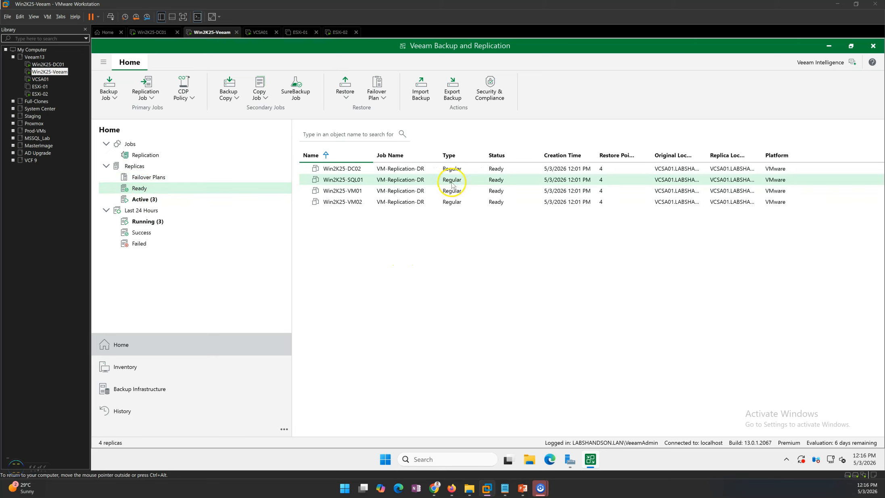
pyautogui.click(479, 173)
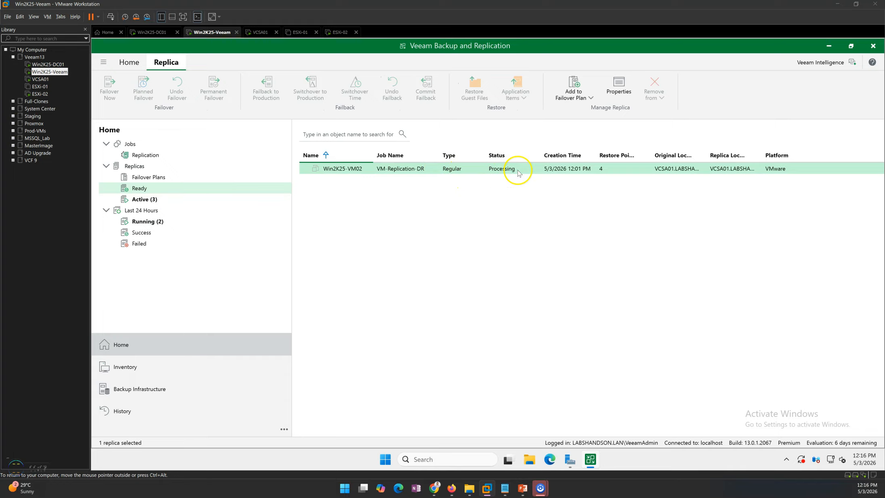
pyautogui.click(139, 202)
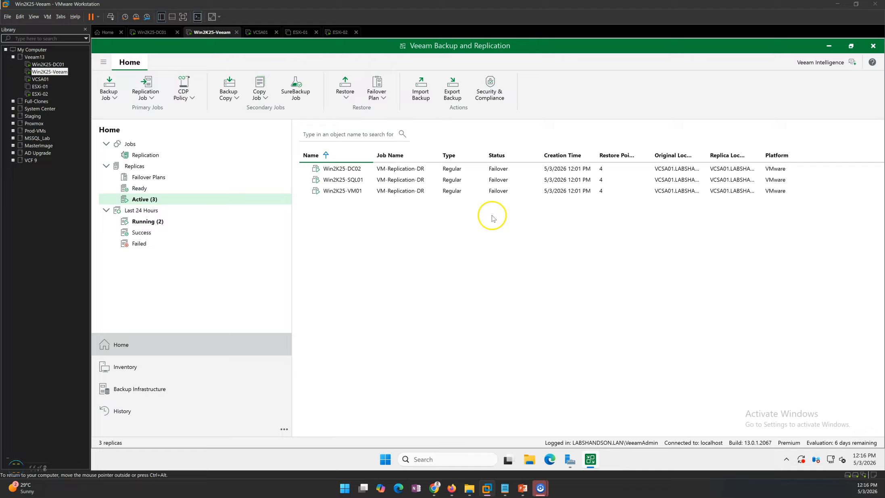
pyautogui.click(373, 178)
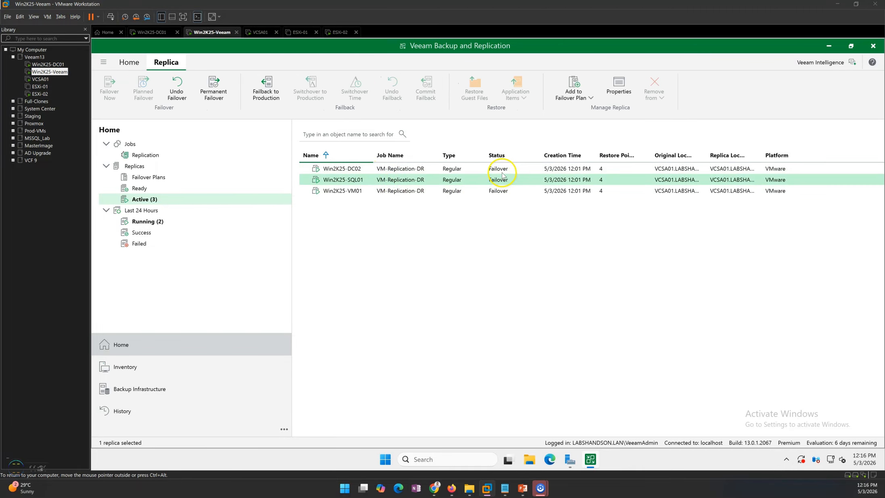
# Switch to the PowerPoint slide show and look back through the permanent failover slides around Real-life Example
pyautogui.click(524, 488)
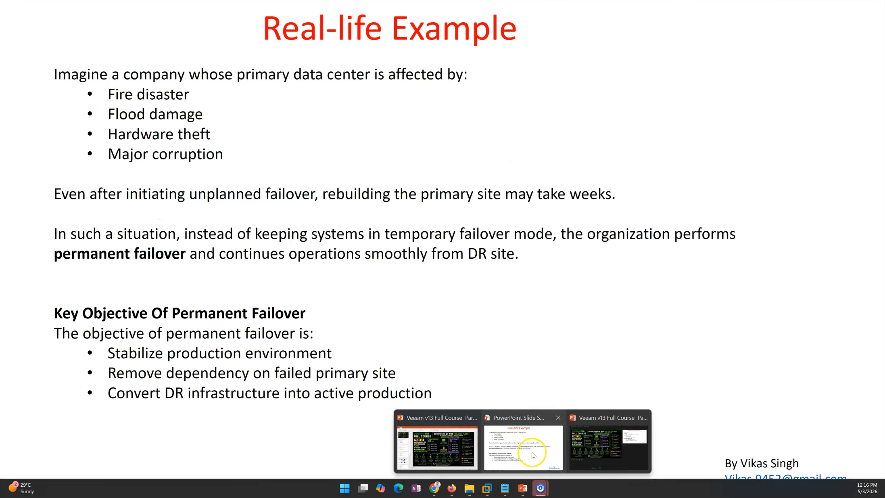
pyautogui.click(530, 453)
pyautogui.click(411, 240)
pyautogui.press('Left')
pyautogui.press('Left')
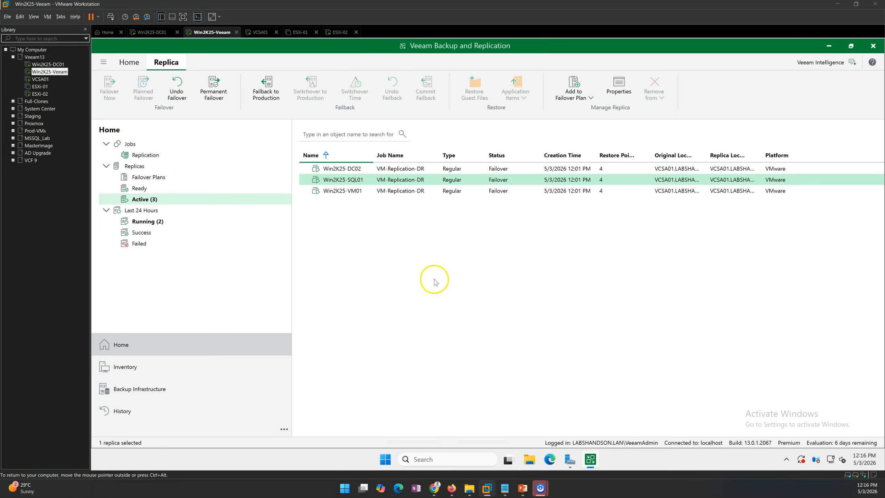
# Return to Win2K25-Veeam and inspect the VM-Replication-DR (Incremental) session's per-VM results among the running sessions, closing its statistics
pyautogui.click(431, 277)
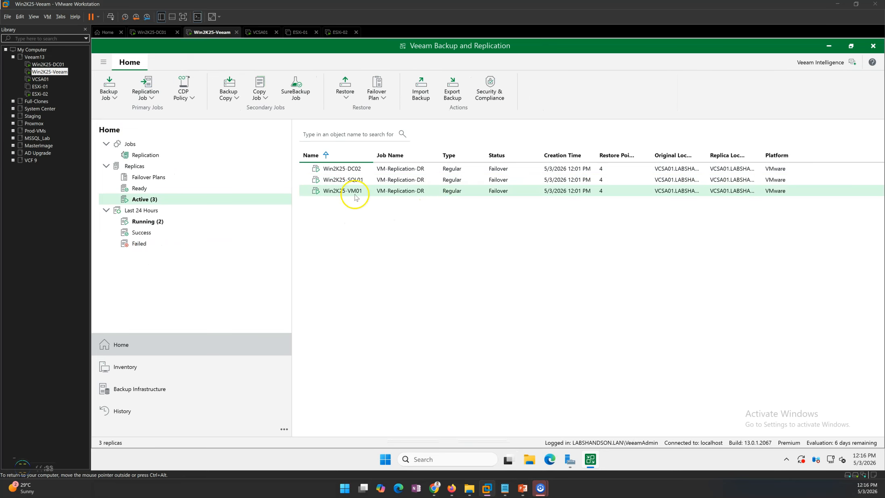
pyautogui.click(166, 222)
pyautogui.doubleClick(446, 169)
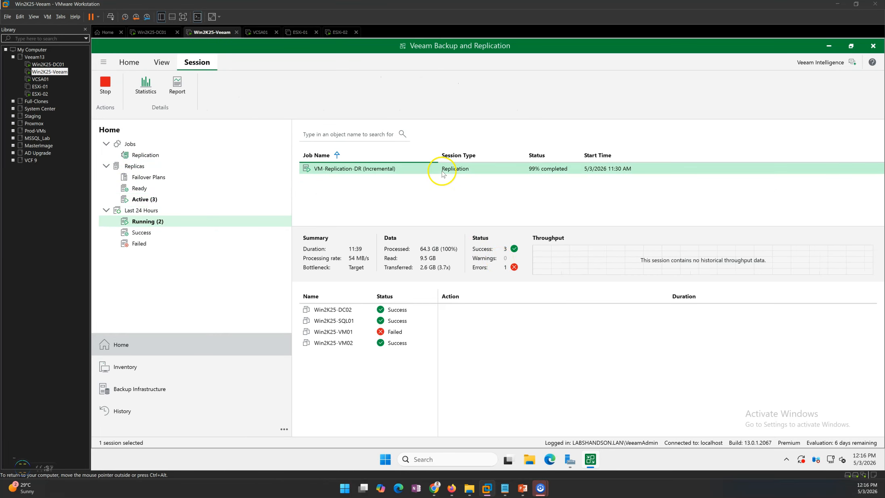
pyautogui.click(391, 313)
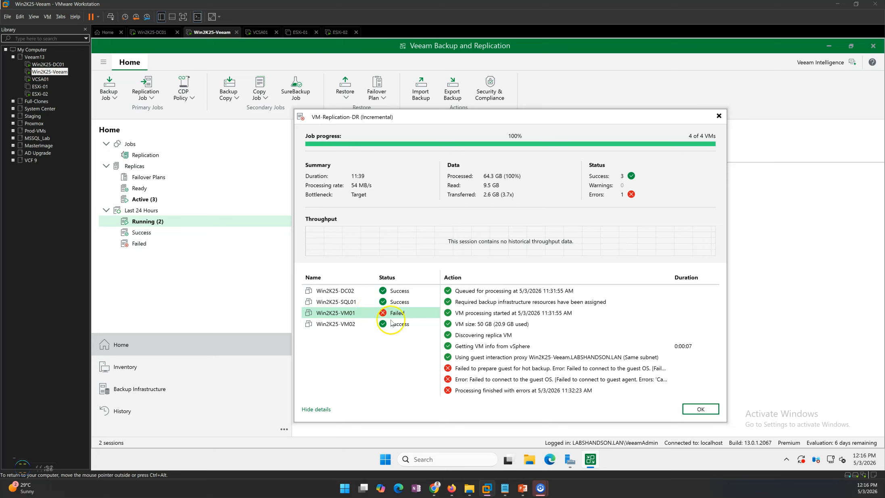
pyautogui.click(356, 345)
pyautogui.click(347, 301)
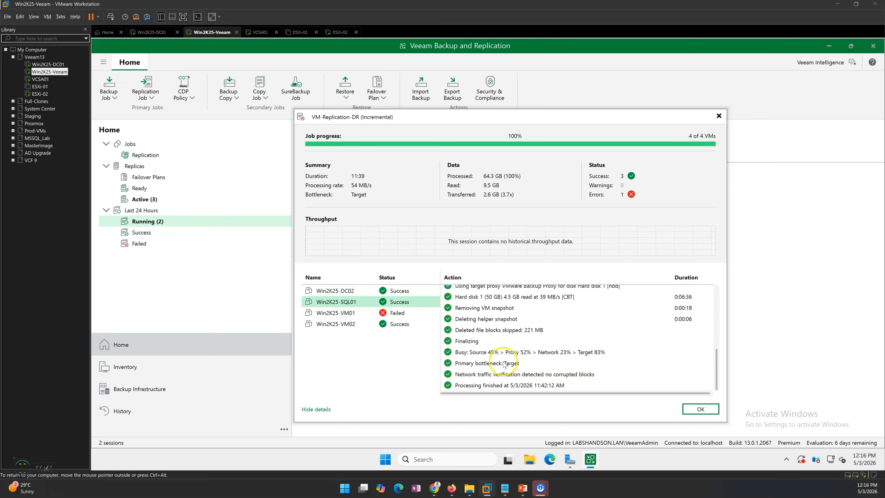
pyautogui.click(698, 409)
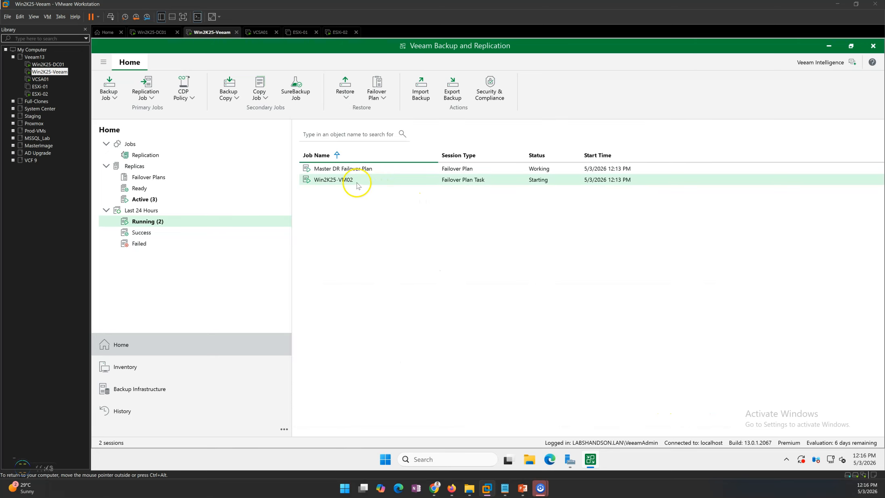
# Reopen the running Master DR Failover Plan session and check each VM's progress, finishing on Win2K25-VM02
pyautogui.click(372, 170)
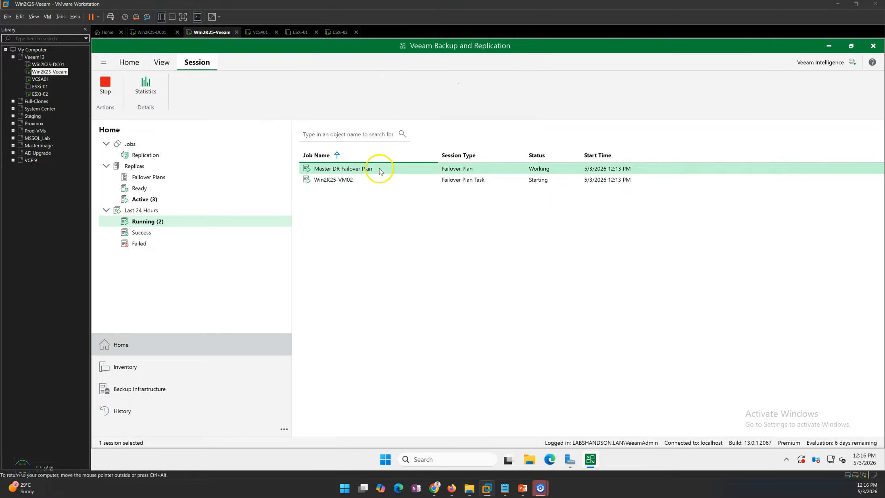
pyautogui.doubleClick(379, 171)
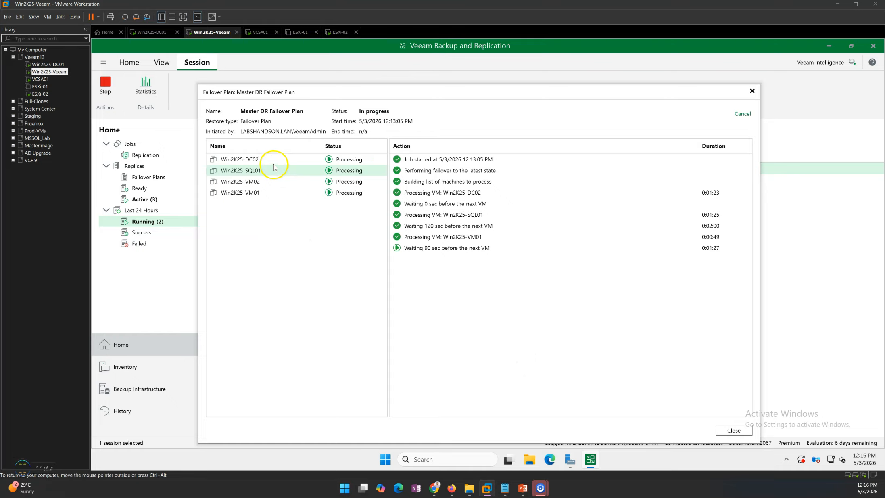
pyautogui.click(273, 162)
pyautogui.click(273, 171)
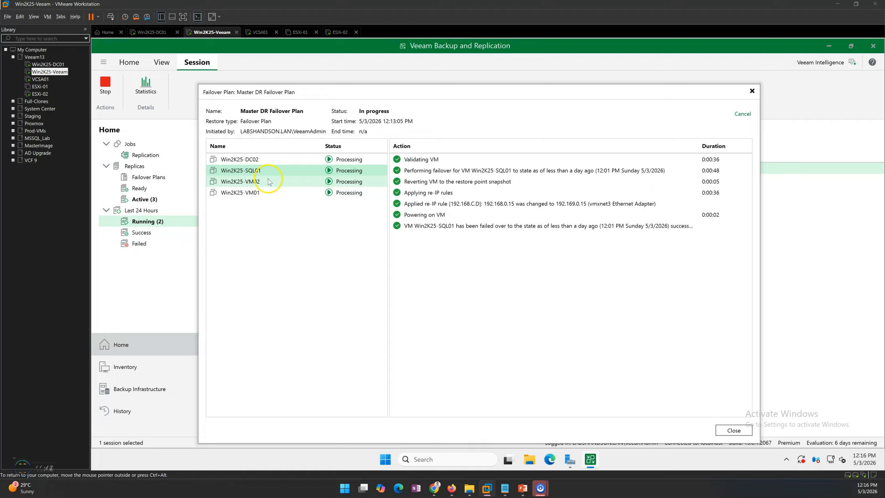
pyautogui.click(267, 183)
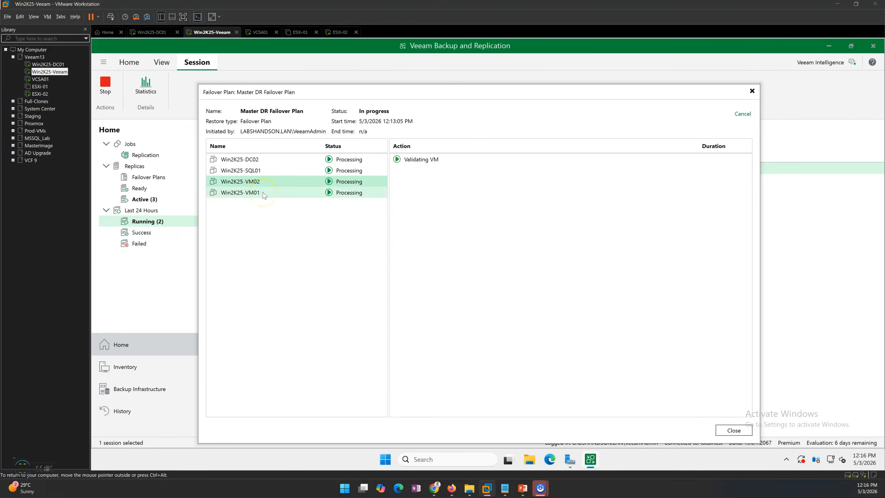
pyautogui.click(264, 194)
pyautogui.click(283, 181)
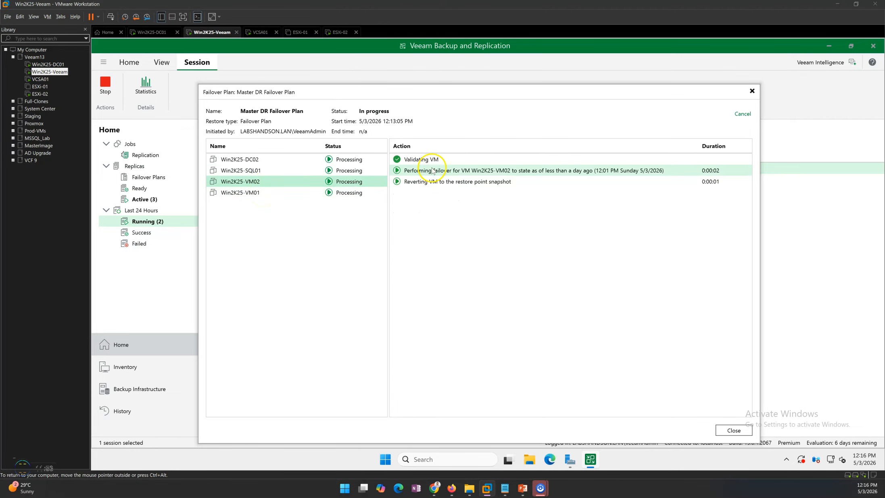
# Inspect host 192.168.0.52 in the vSphere Client on Win2K25-DC01, and recheck Win2K25-VM02 in the failover plan session on Win2K25-Veeam
pyautogui.click(150, 33)
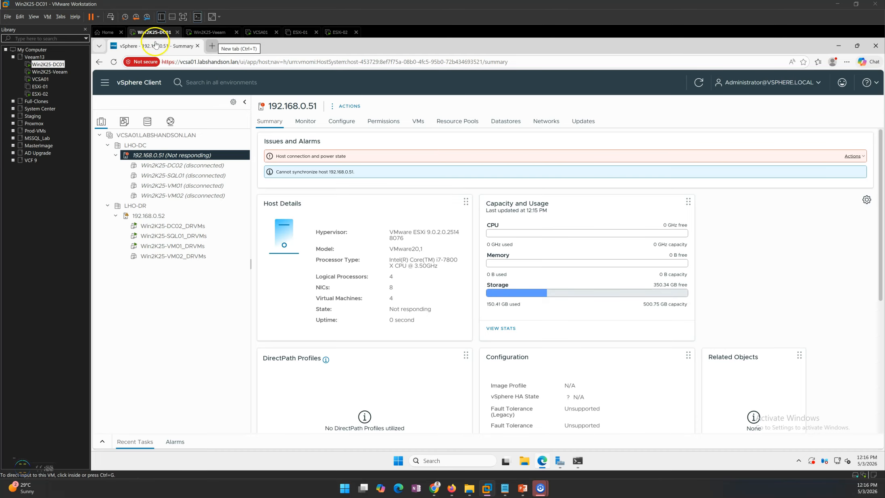
pyautogui.click(149, 216)
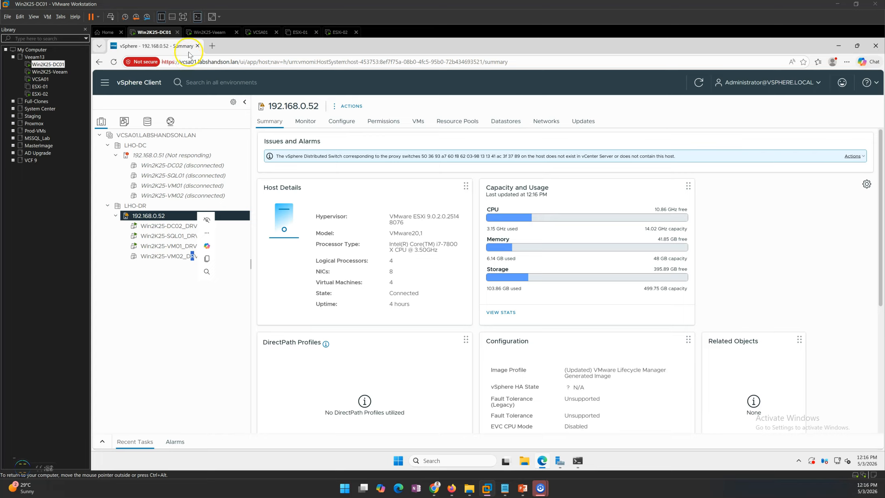
pyautogui.click(204, 32)
pyautogui.click(293, 201)
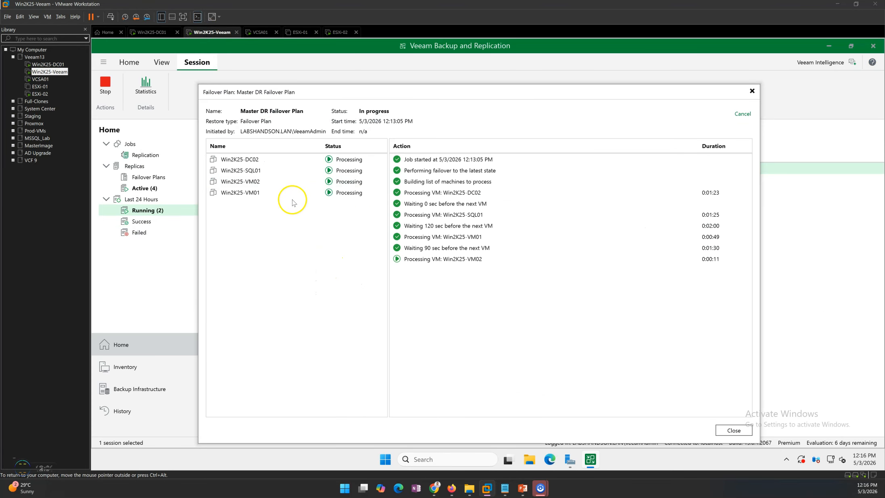
pyautogui.click(283, 178)
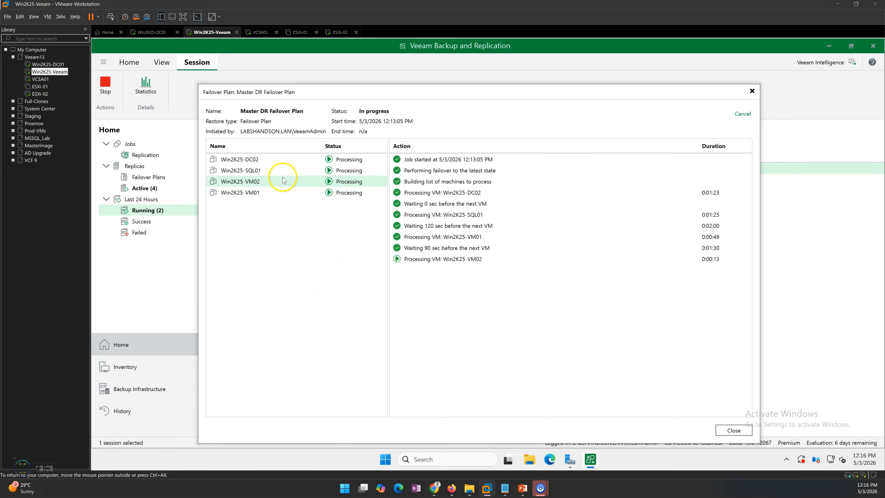
# Check Win2K25-VM02's failover actions, and review the Master DR Failover Plan's log entries for VM processing and wait times
pyautogui.click(274, 185)
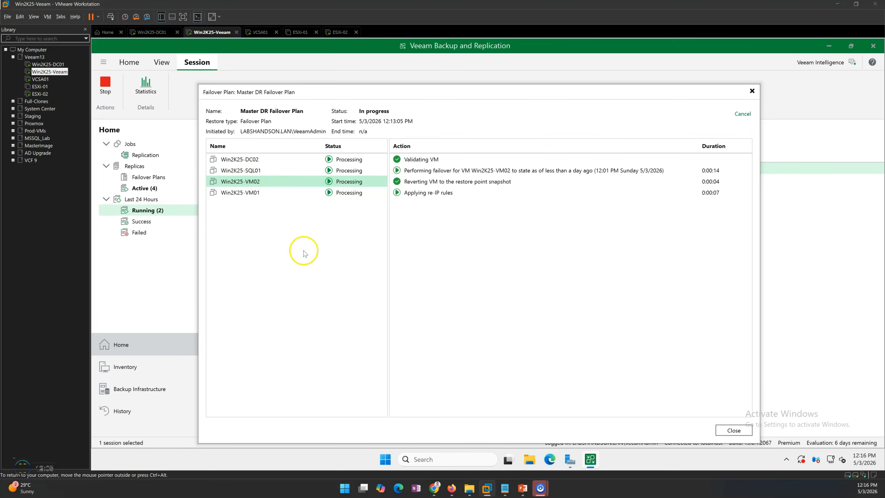
pyautogui.click(321, 287)
pyautogui.click(427, 261)
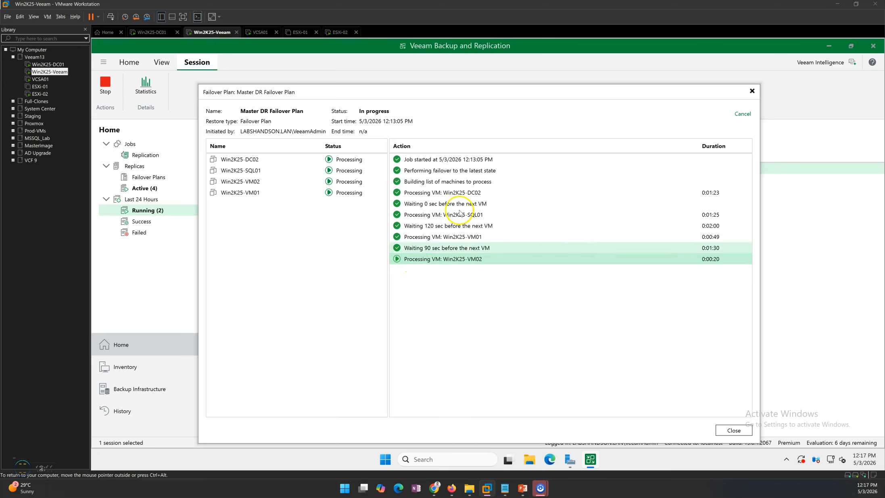
pyautogui.click(454, 193)
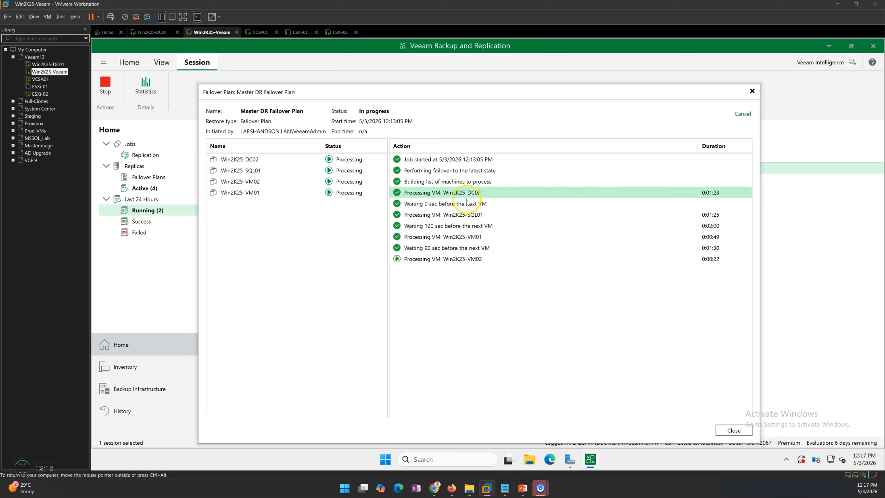
pyautogui.click(452, 206)
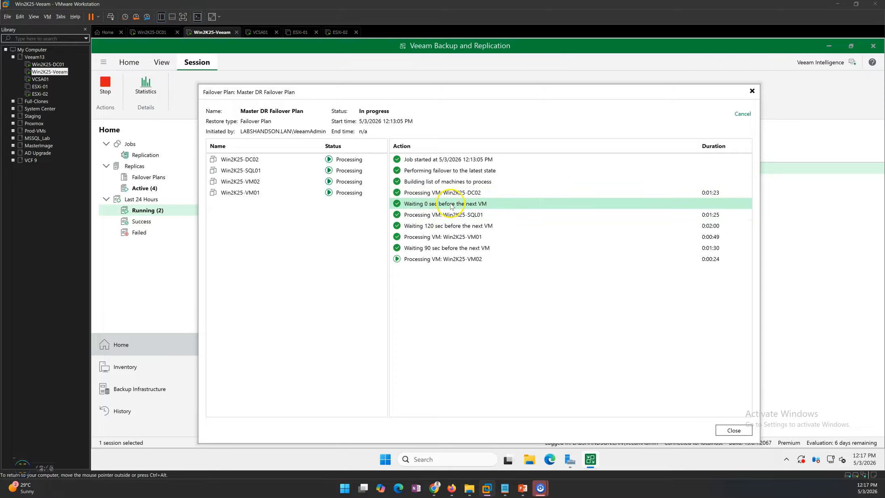
pyautogui.click(470, 216)
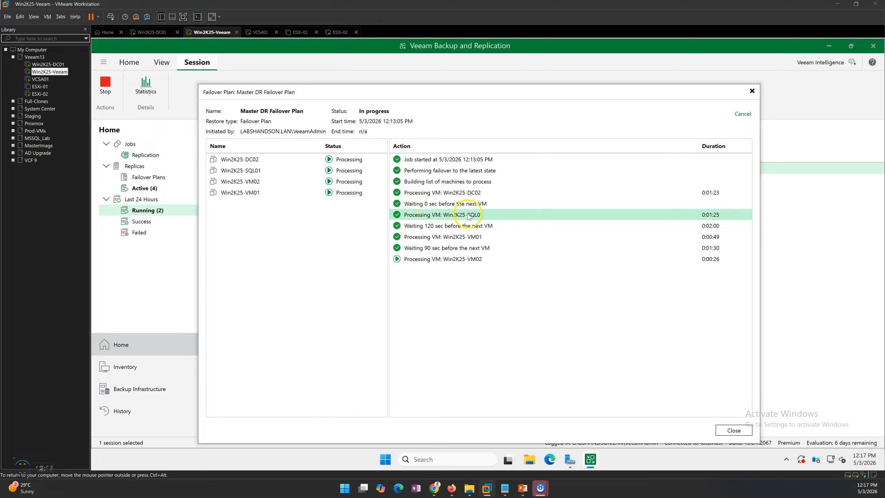
pyautogui.click(430, 229)
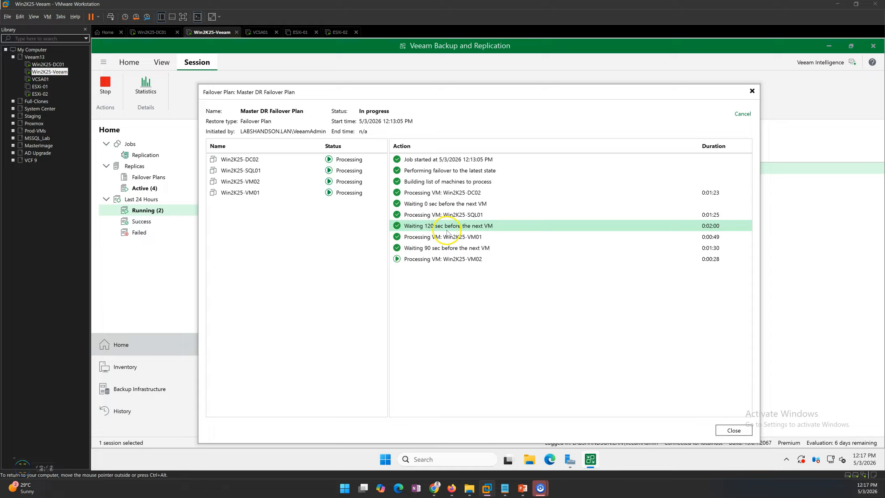
pyautogui.click(444, 249)
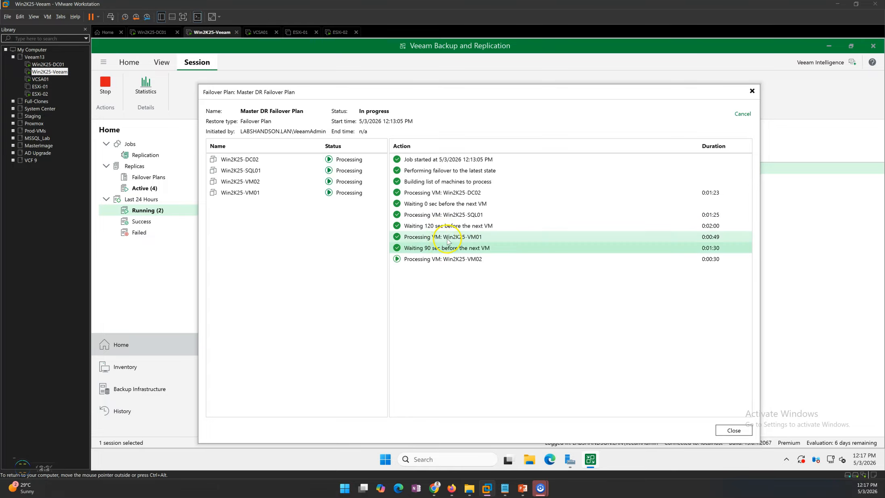
pyautogui.click(459, 263)
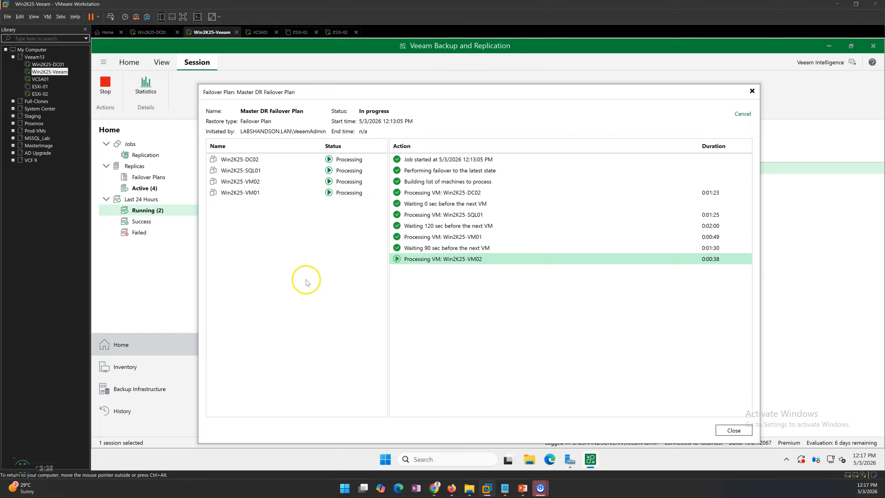
# Compare the failover actions of Win2K25-DC02, Win2K25-SQL01, Win2K25-VM01 and Win2K25-VM02 in the plan session, ending on Win2K25-VM02
pyautogui.click(264, 181)
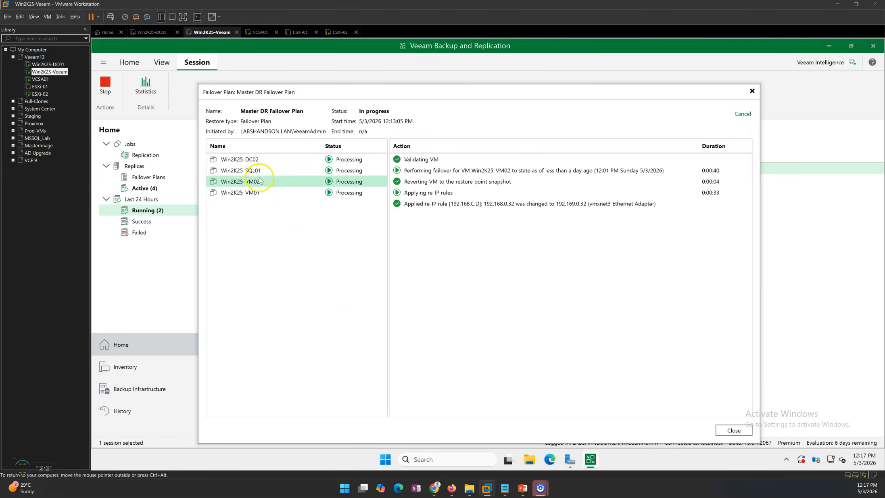
pyautogui.click(266, 159)
pyautogui.click(268, 170)
pyautogui.click(266, 181)
pyautogui.click(266, 191)
pyautogui.click(269, 181)
# Switch to the vSphere Client on Win2K25-DC01 and examine the summaries of Win2K25-VM02_DRVMs and Win2K25-DC02_DRVMs, including the latter's IP address
pyautogui.click(155, 33)
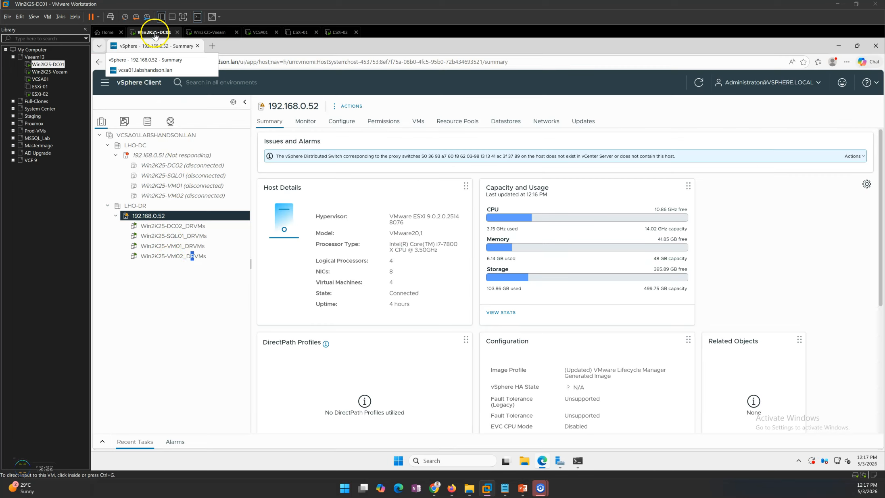
pyautogui.click(176, 256)
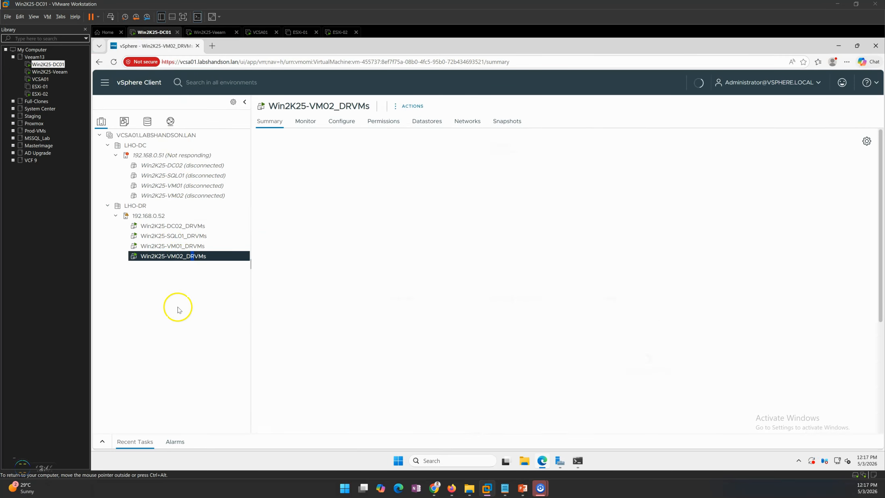
pyautogui.click(190, 227)
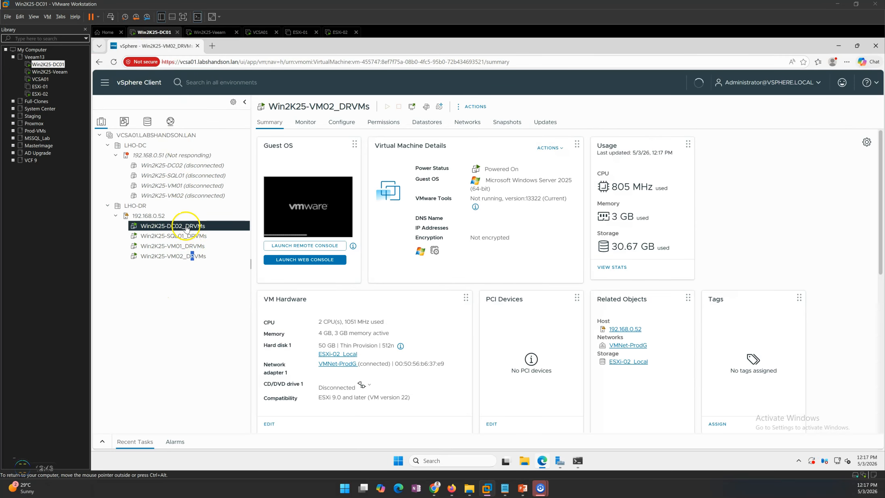
pyautogui.moveTo(471, 213); pyautogui.dragTo(517, 229)
pyautogui.click(476, 222)
pyautogui.click(464, 225)
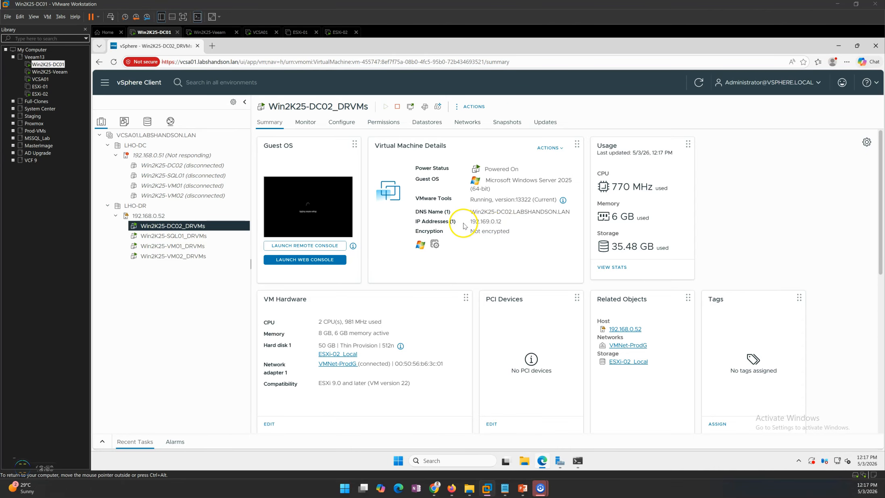
# Return to Win2K25-Veeam, review the per-VM results of the Master DR Failover Plan session, and close its statistics
pyautogui.click(214, 32)
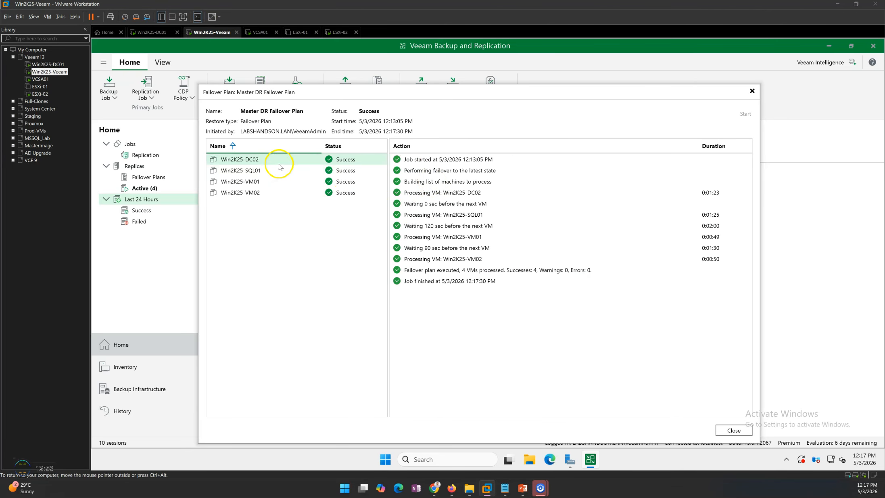
pyautogui.click(279, 164)
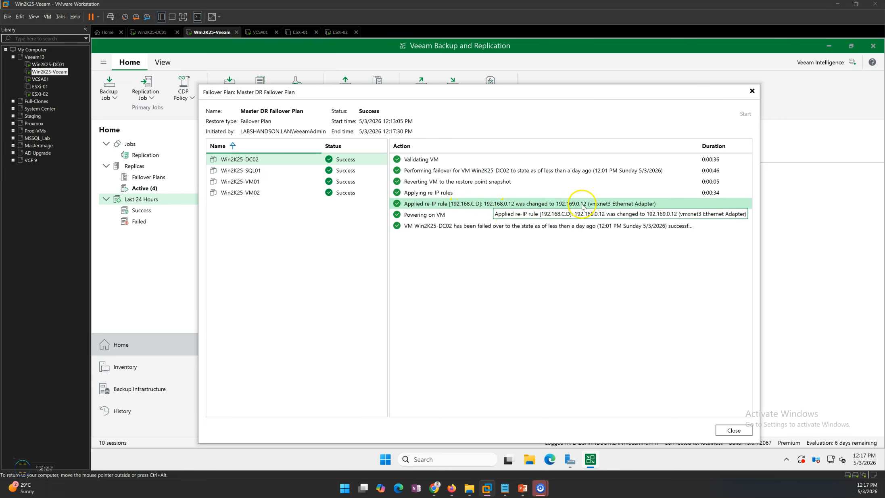
pyautogui.click(259, 183)
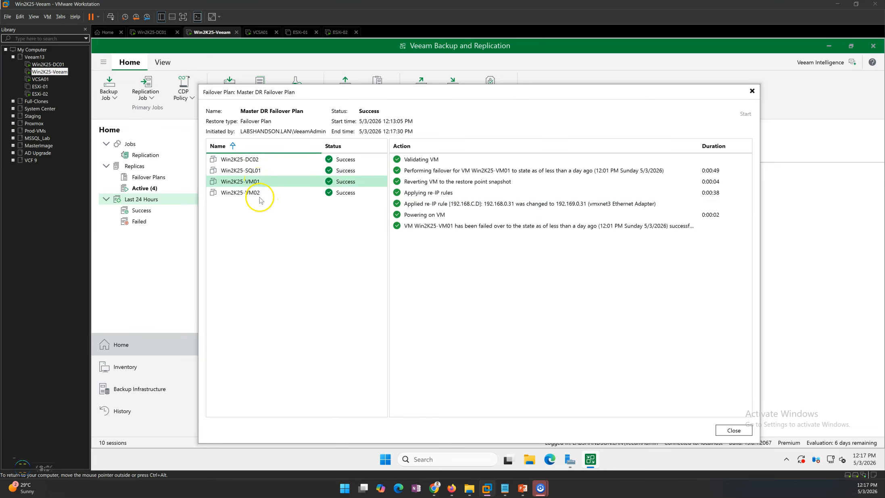
pyautogui.click(263, 195)
pyautogui.click(265, 212)
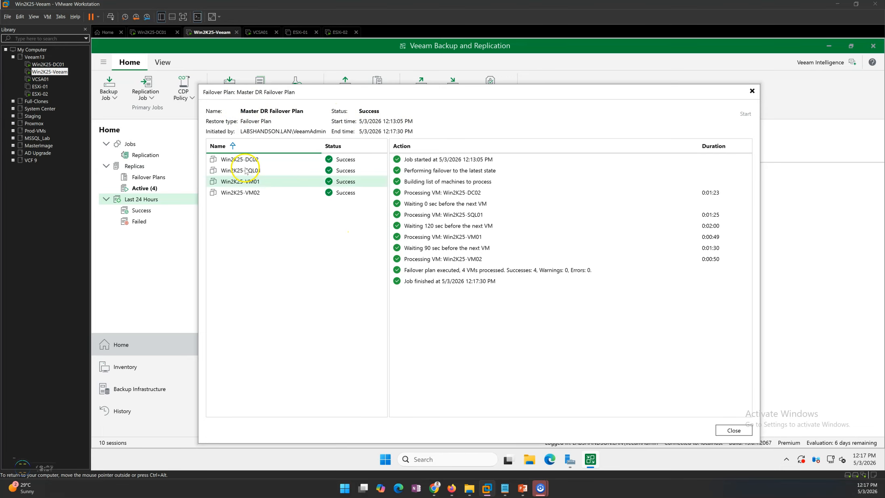
pyautogui.click(734, 430)
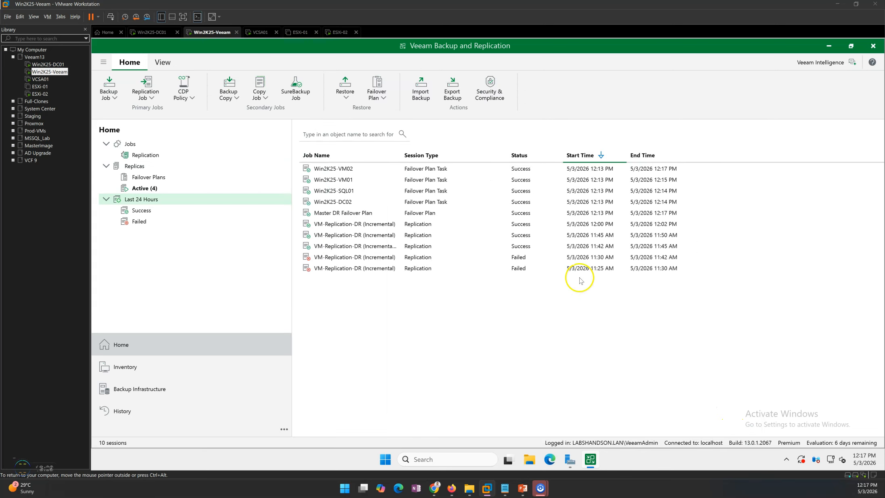
# List the active replicas, and inspect the Win2K25-SQL01_DRVMs summary in the vSphere Client on Win2K25-DC01
pyautogui.click(152, 187)
pyautogui.click(471, 172)
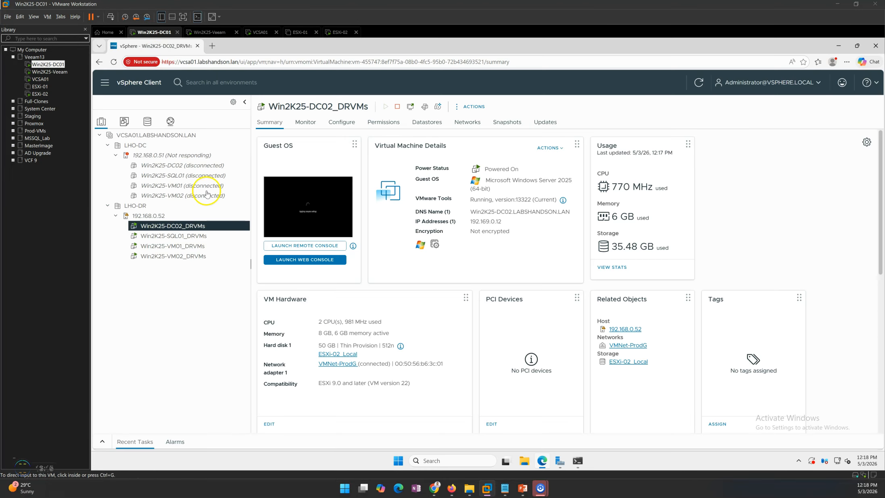
pyautogui.click(153, 32)
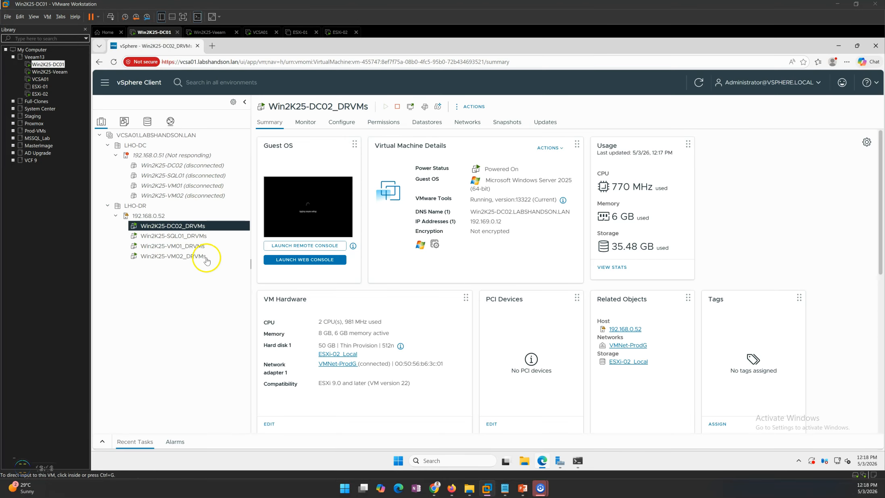
pyautogui.click(198, 245)
pyautogui.click(198, 240)
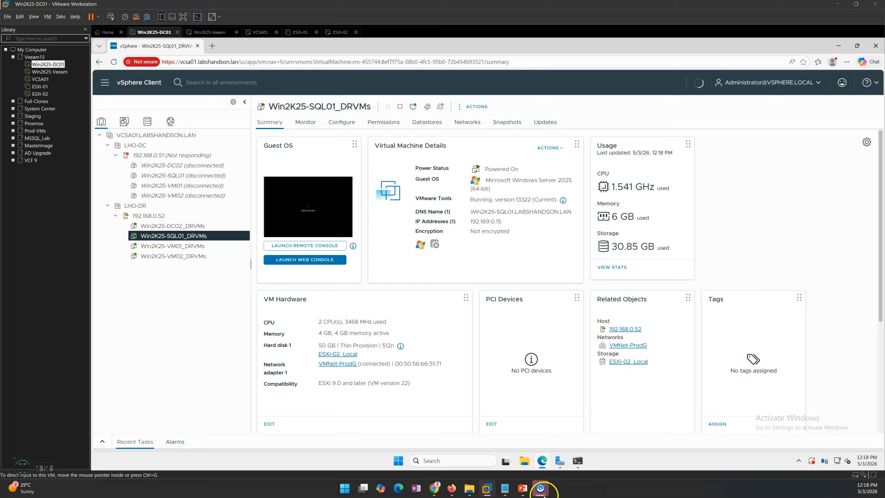
pyautogui.click(524, 448)
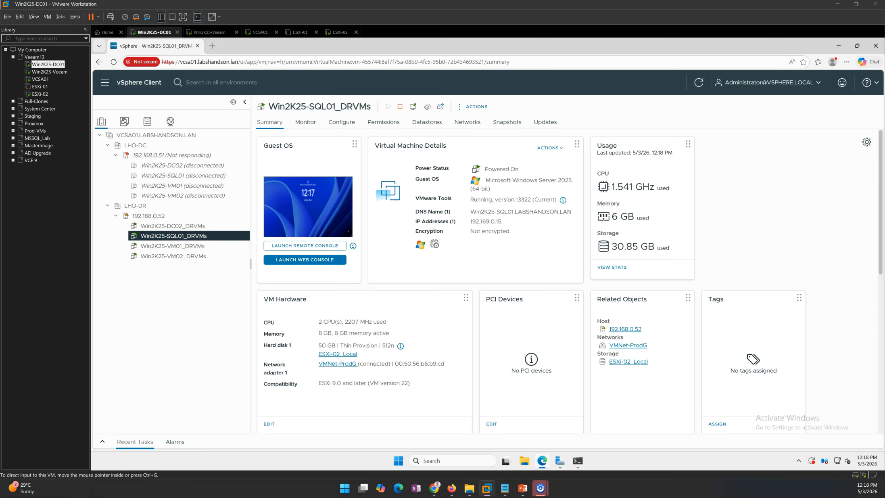
# Return to Win2K25-Veeam and run a permanent failover for all four active replicas, confirming the operation
pyautogui.click(212, 32)
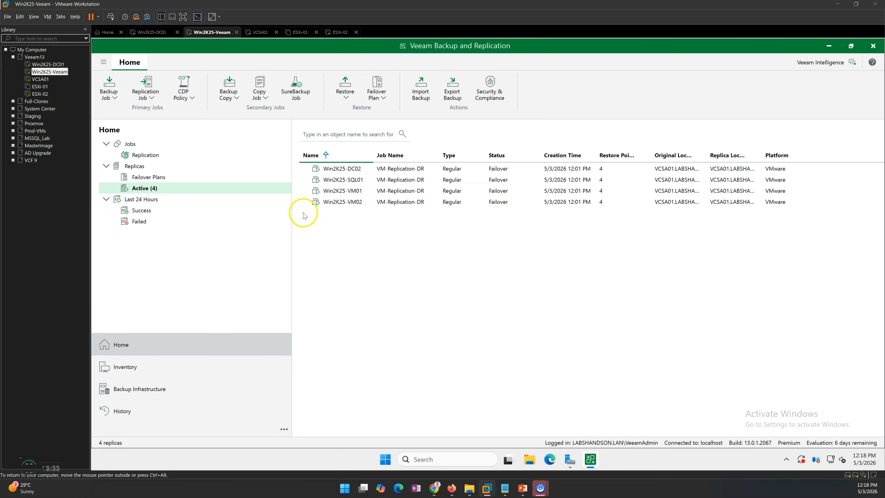
pyautogui.click(452, 195)
pyautogui.hotkey('ctrl', 'a')
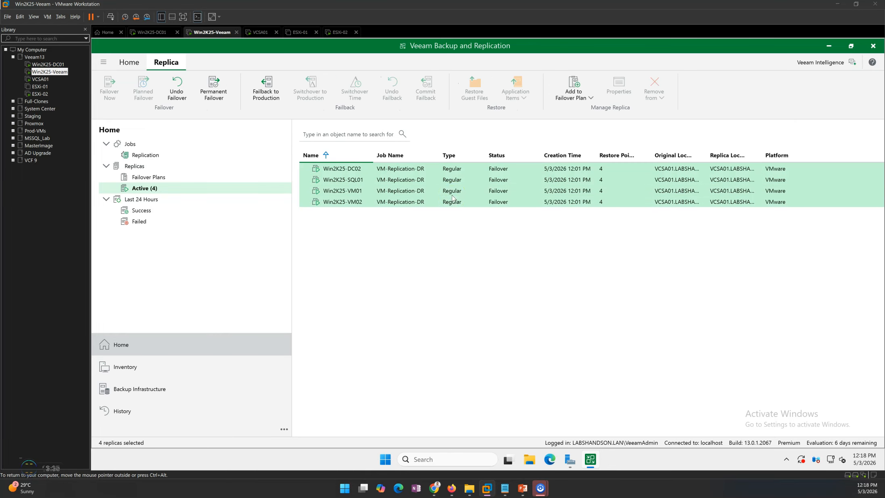
pyautogui.rightClick(391, 187)
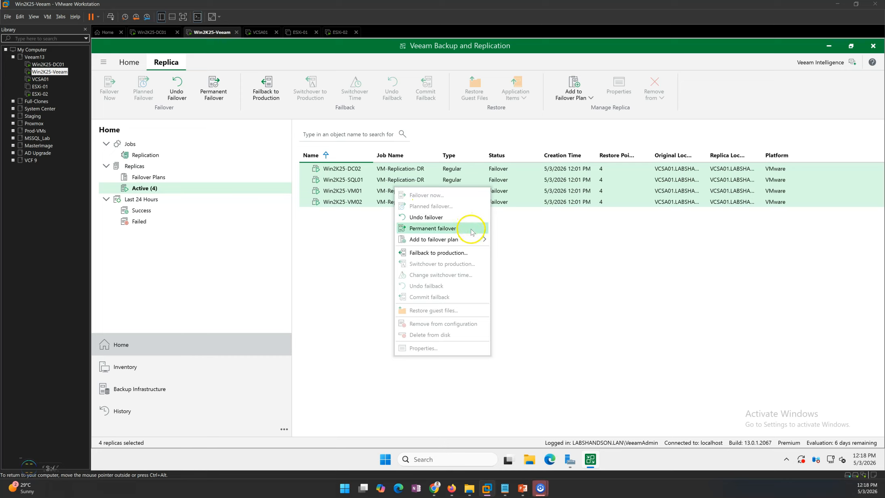
pyautogui.click(446, 229)
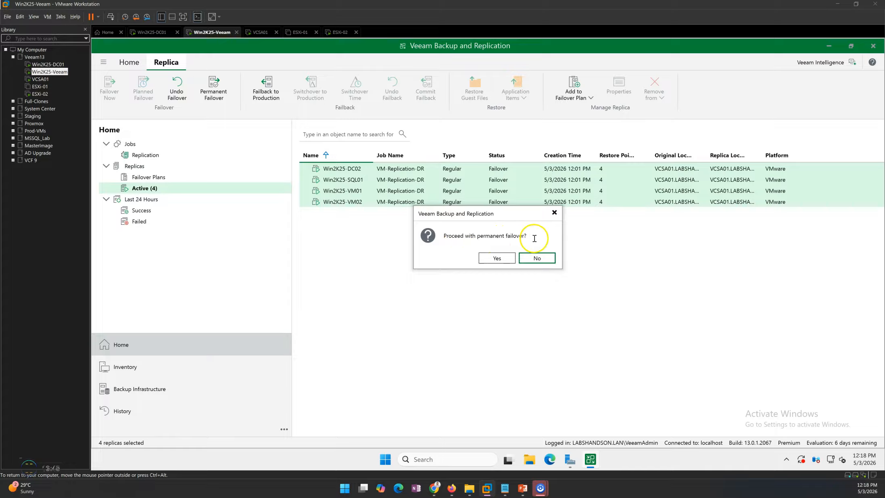
pyautogui.click(497, 258)
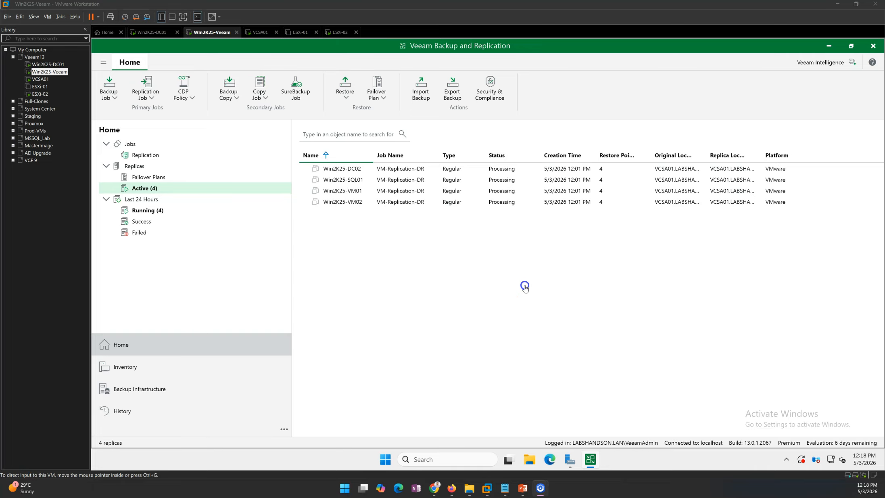
# List the running sessions of the last 24 hours and open the Win2K25-DC02 permanent failover session
pyautogui.click(507, 172)
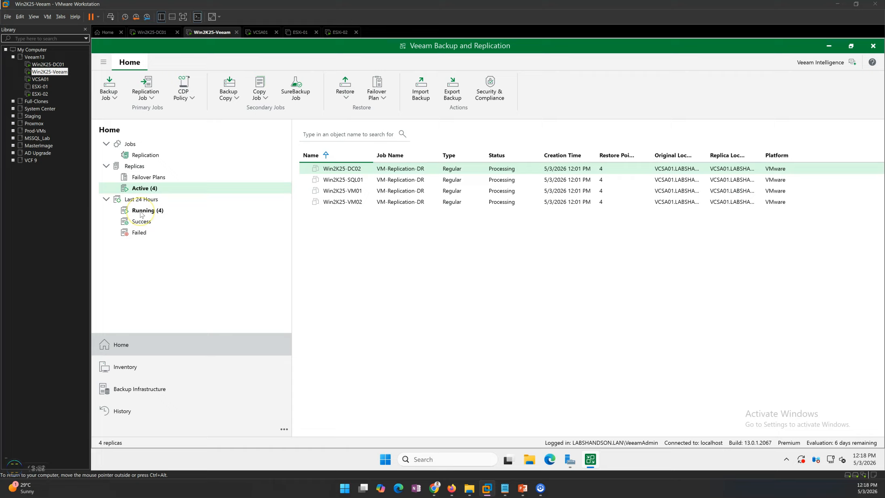
pyautogui.press('Down')
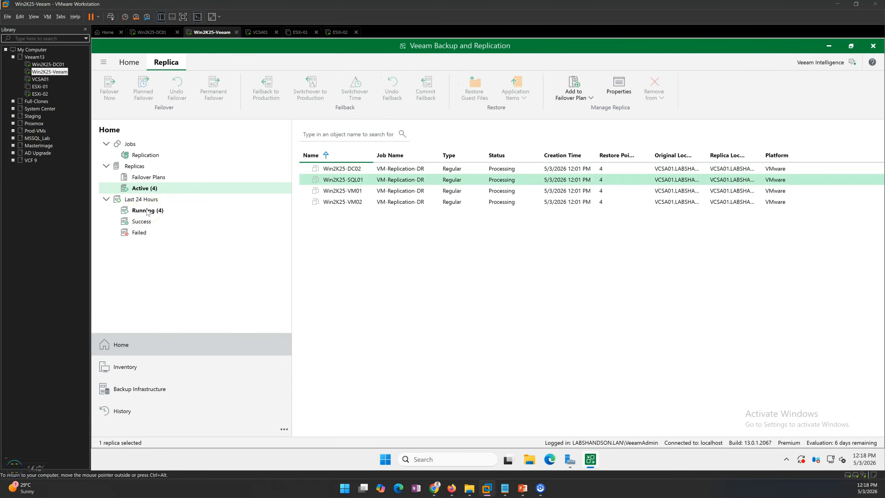
pyautogui.click(147, 210)
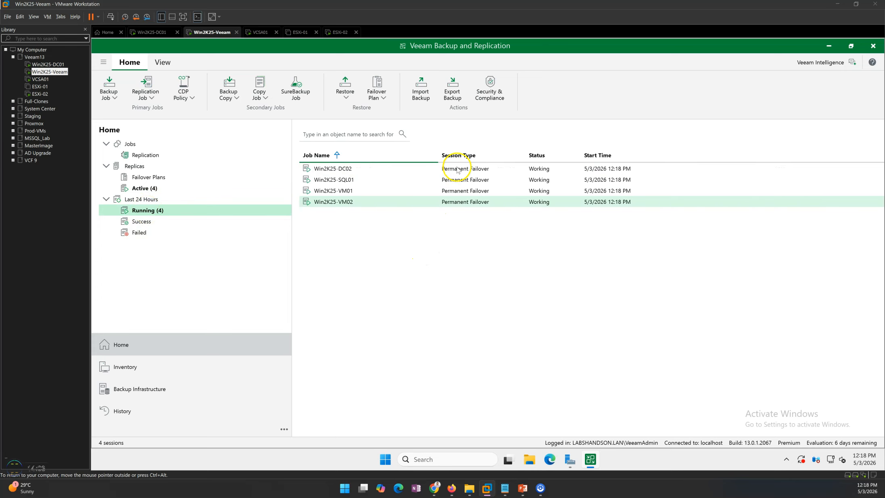
pyautogui.click(474, 170)
pyautogui.click(475, 171)
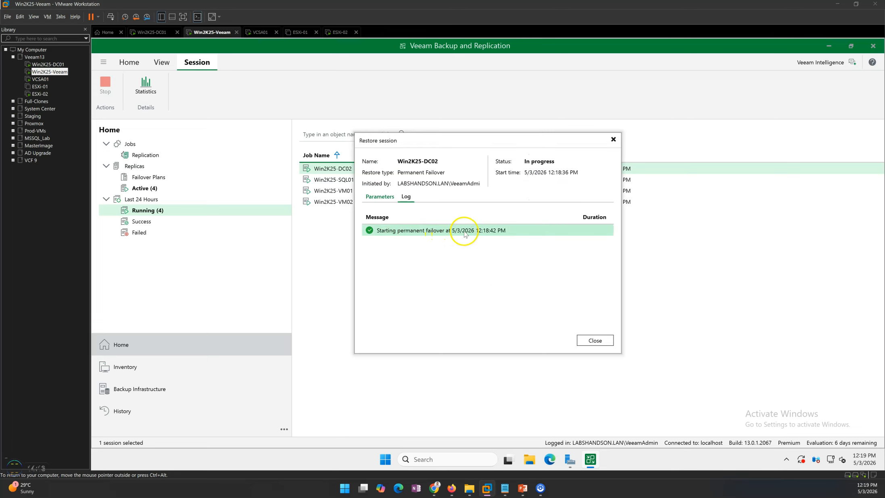
# Reposition the Win2K25-DC02 restore session window and review its restore point parameters and log messages
pyautogui.moveTo(472, 143); pyautogui.dragTo(445, 193)
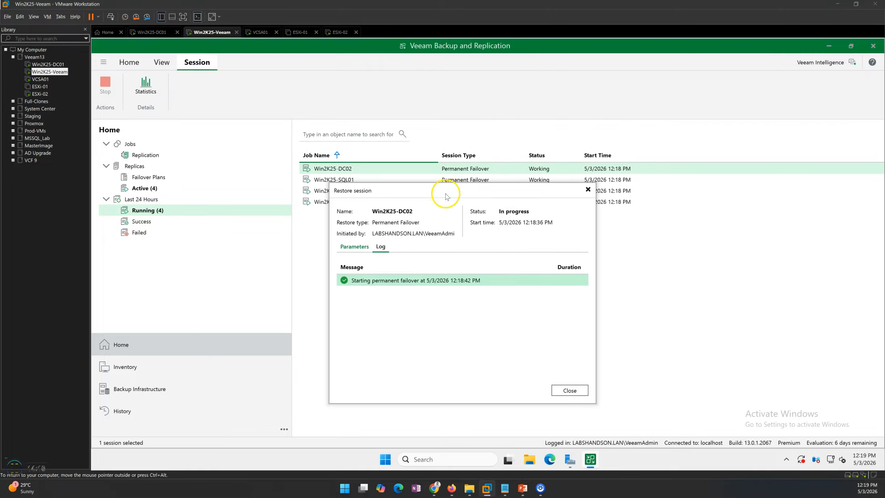
pyautogui.moveTo(339, 191); pyautogui.dragTo(377, 192)
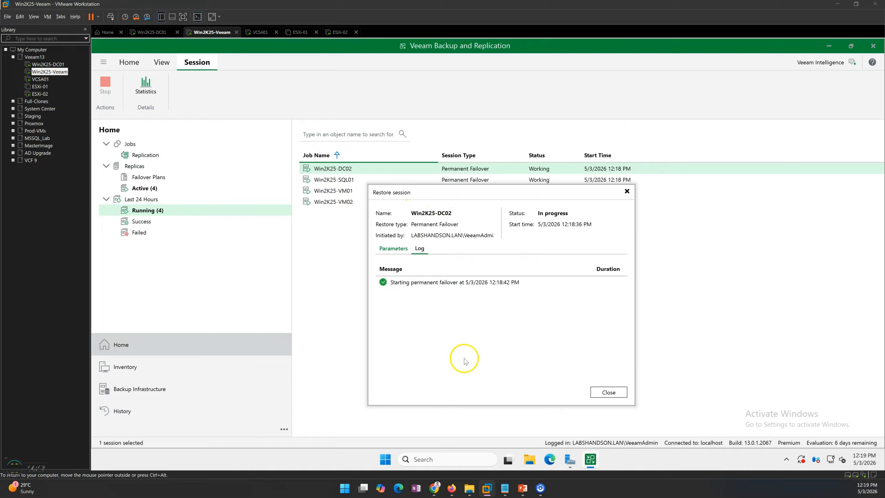
pyautogui.click(394, 249)
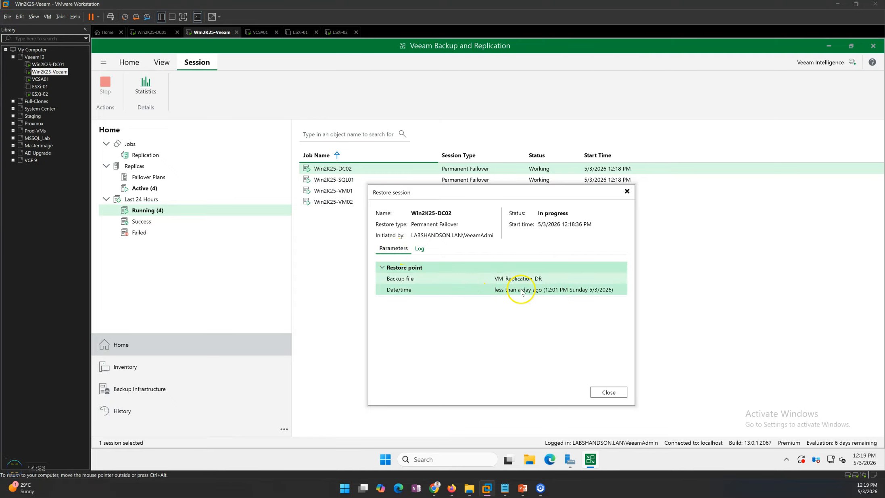
pyautogui.click(419, 248)
pyautogui.click(439, 284)
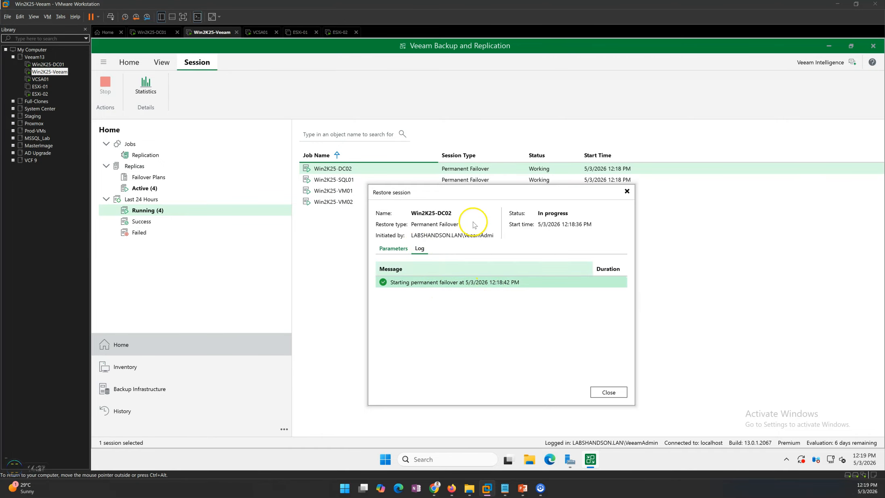
# Review the logs of the Win2K25-VM02 and Win2K25-DC02 permanent failover sessions among the last 24 hours' successful sessions, closing each one
pyautogui.moveTo(470, 192); pyautogui.dragTo(475, 204)
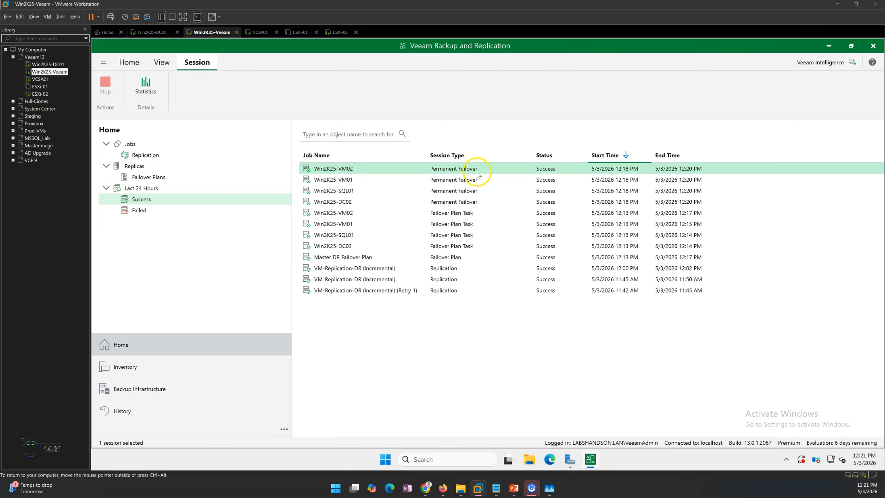
pyautogui.click(466, 202)
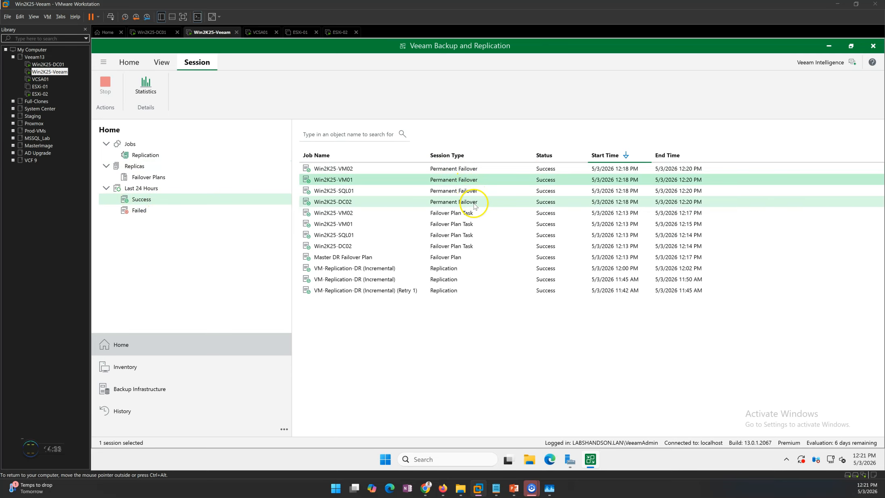
pyautogui.doubleClick(464, 168)
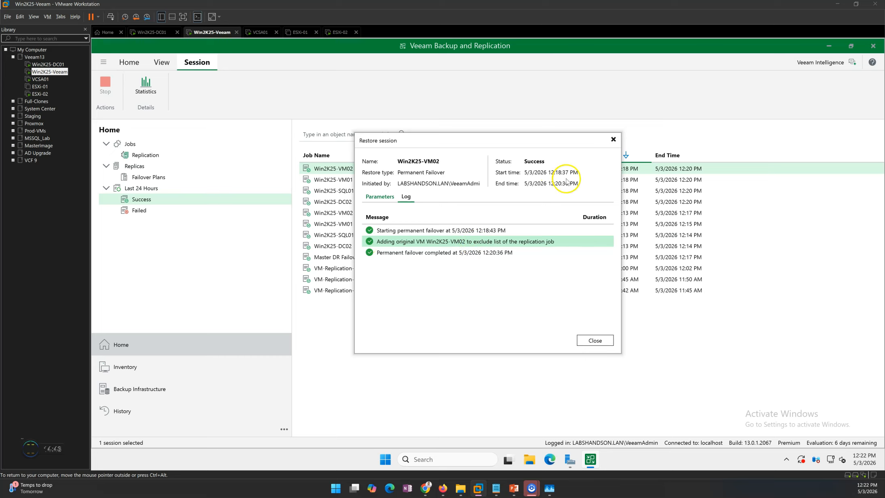
pyautogui.click(592, 341)
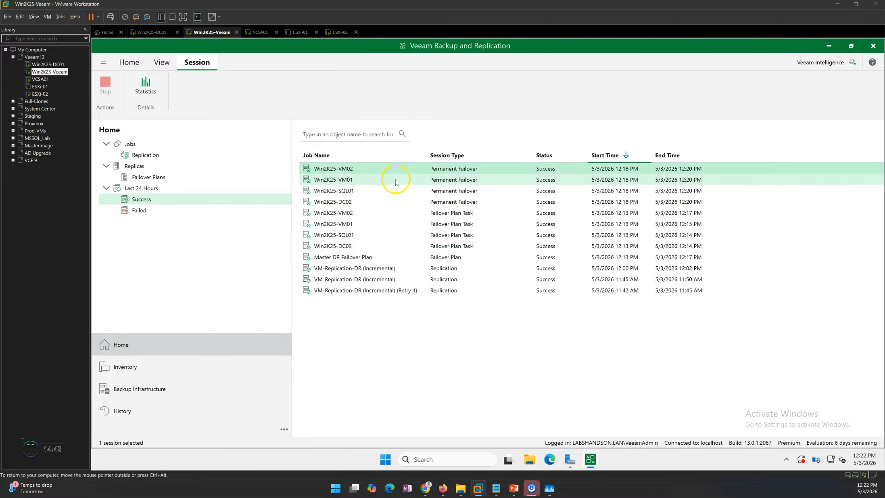
pyautogui.doubleClick(378, 203)
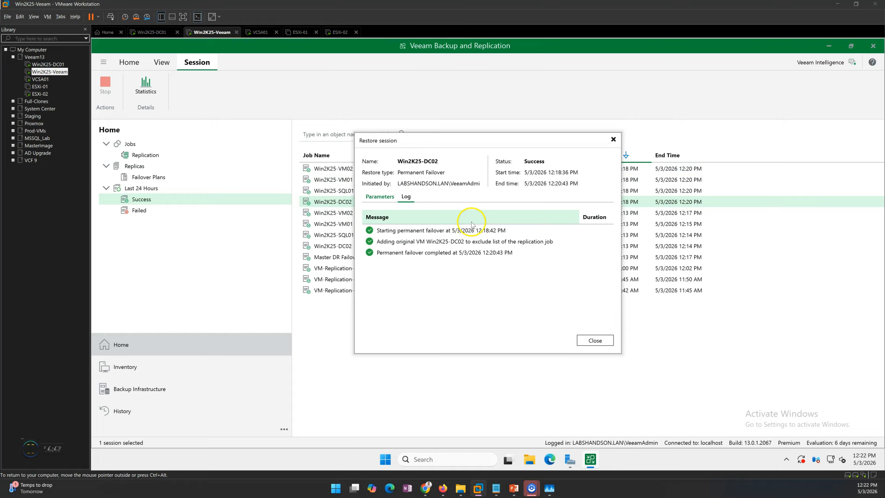
pyautogui.click(586, 341)
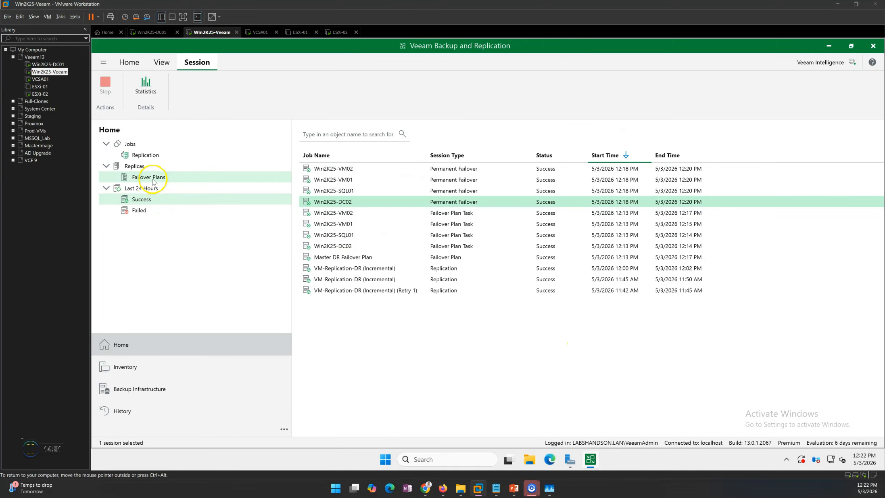
# List the failover plans under Replicas, and switch to the PowerPoint slide show with the step-by-step lab demo
pyautogui.click(155, 177)
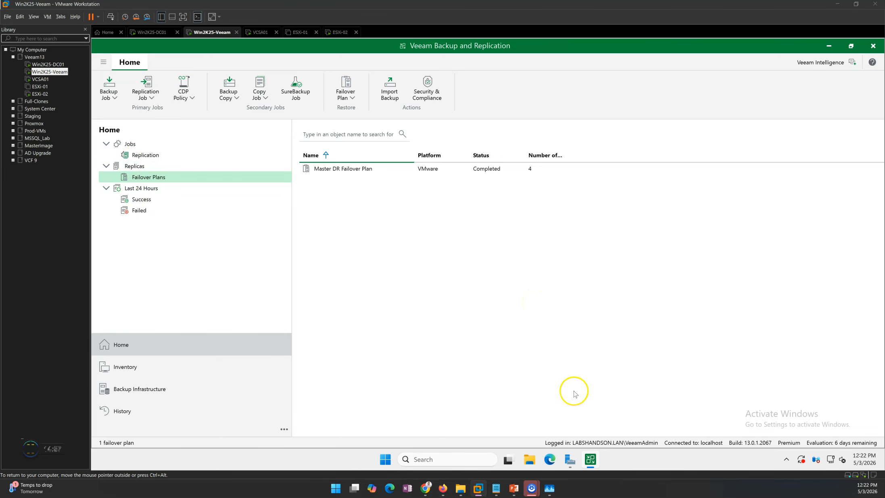
pyautogui.moveTo(512, 487)
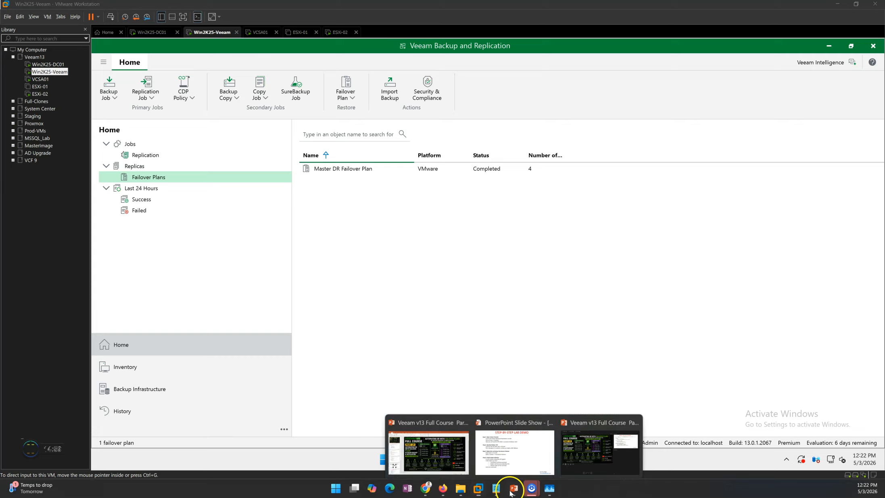
pyautogui.click(498, 461)
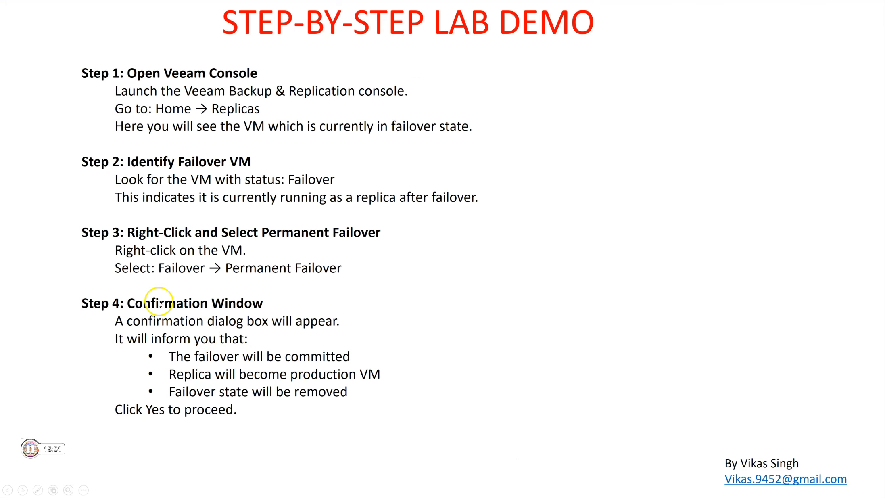